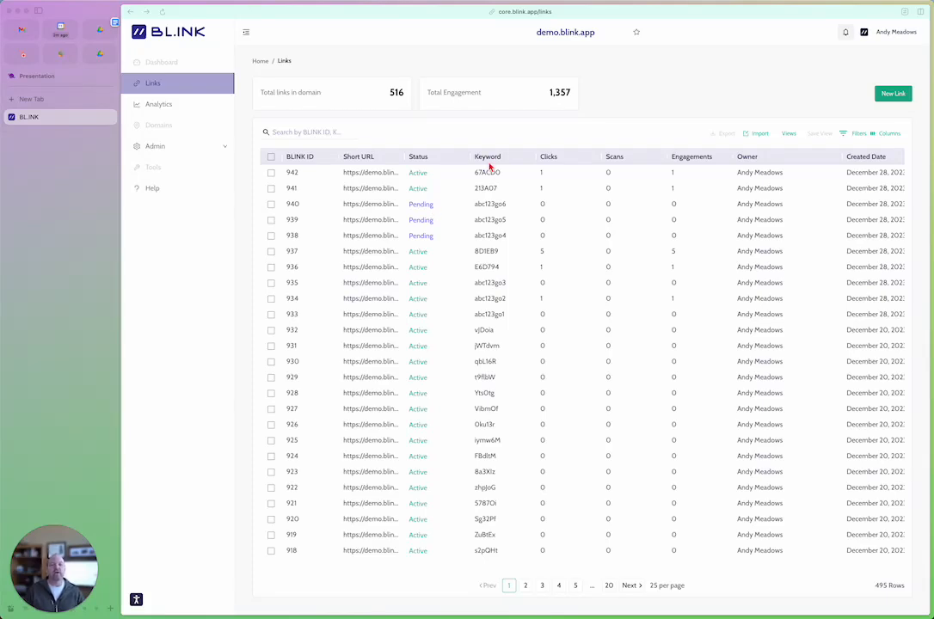
Step: Hide the Clicks, Scans, Keyword, Short URL and Owner columns in the links table
{"action": "scroll", "coordinate": [490, 183], "scroll_direction": "right", "scroll_amount": 1}
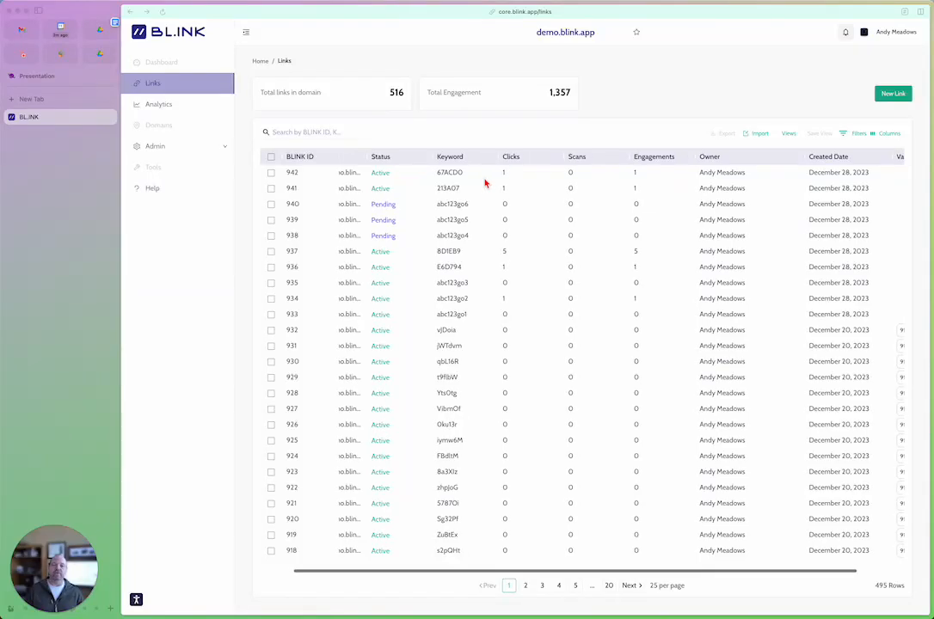
{"action": "scroll", "coordinate": [487, 183], "scroll_direction": "left", "scroll_amount": 1}
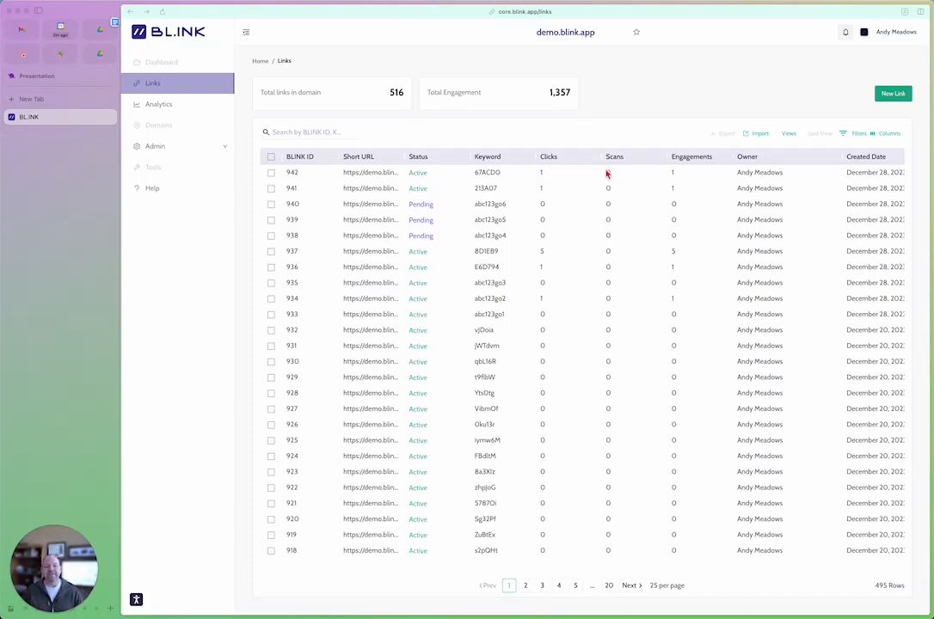
{"action": "scroll", "coordinate": [610, 196], "scroll_direction": "right", "scroll_amount": 1}
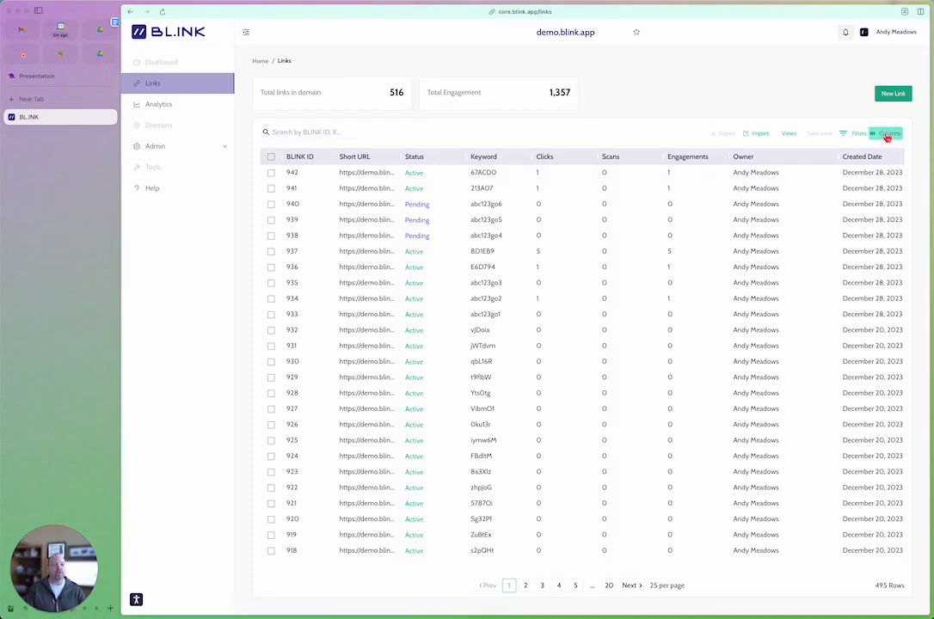
{"action": "left_click", "coordinate": [887, 136]}
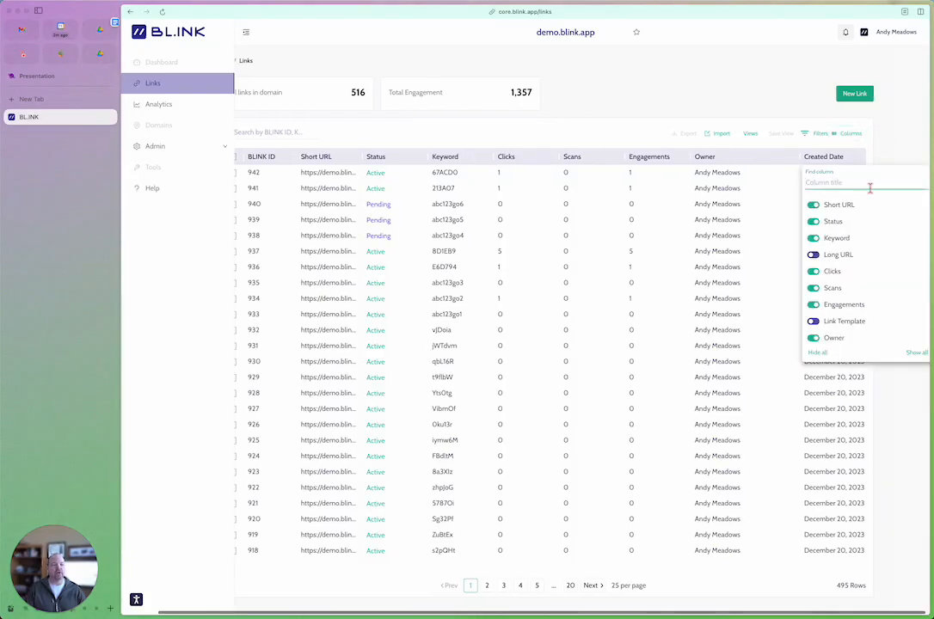
{"action": "left_click", "coordinate": [813, 272]}
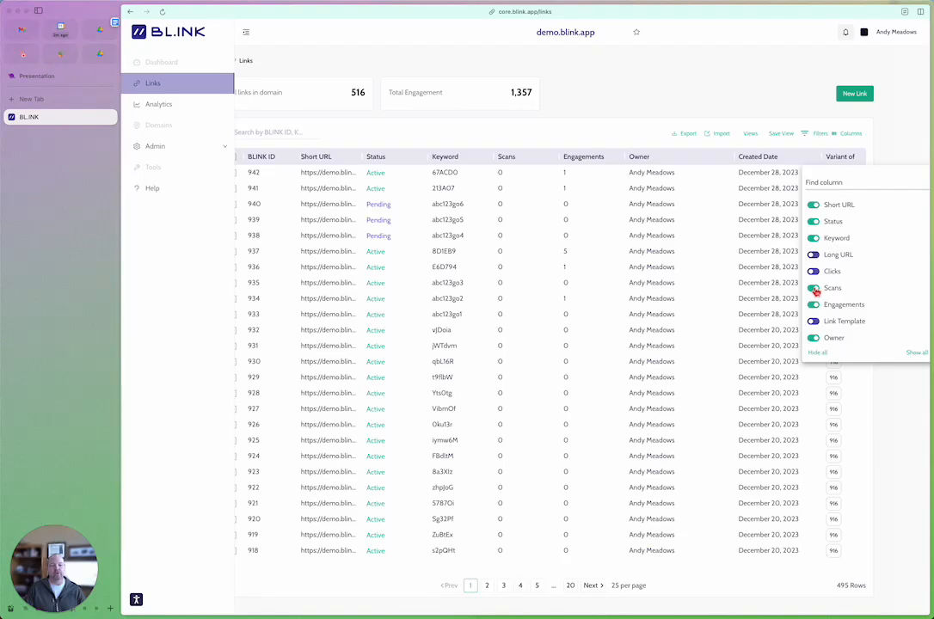
{"action": "left_click", "coordinate": [815, 289]}
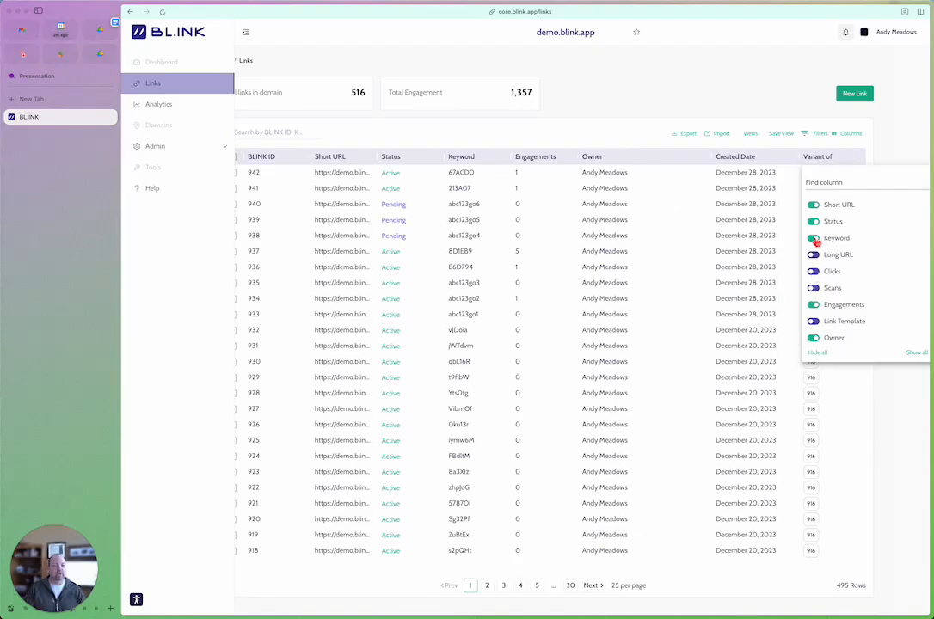
{"action": "left_click", "coordinate": [815, 239]}
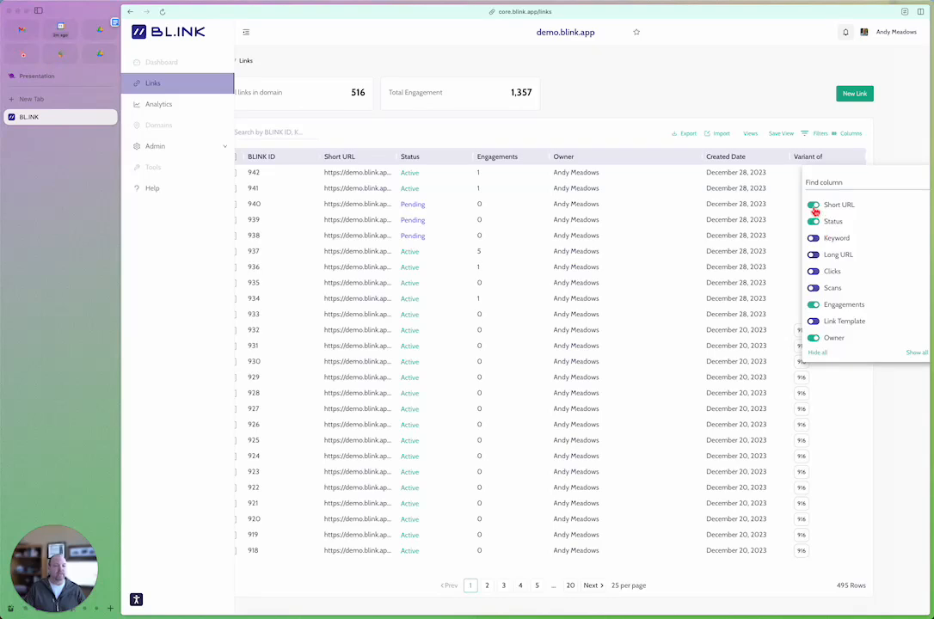
{"action": "left_click", "coordinate": [814, 208]}
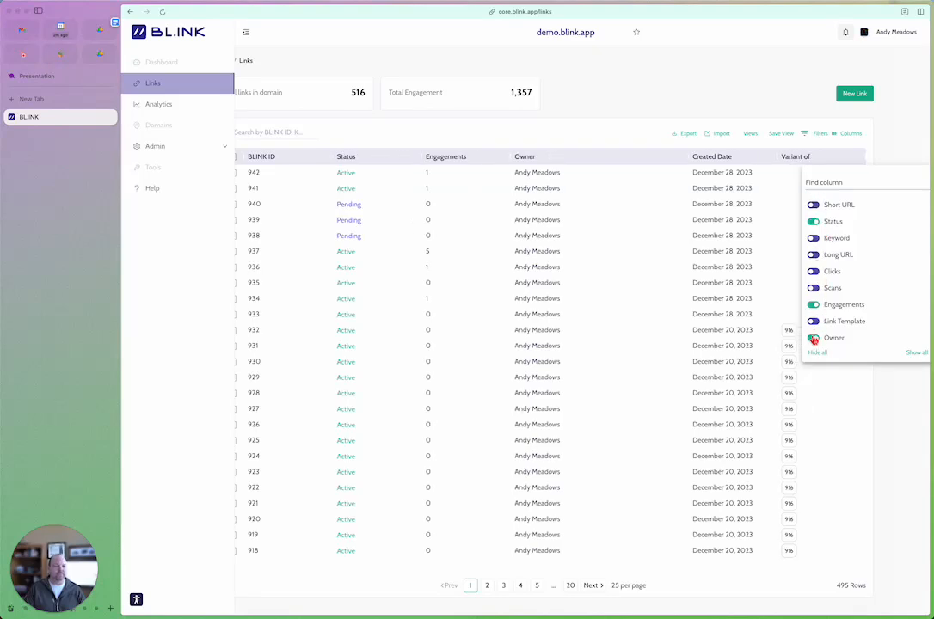
{"action": "left_click", "coordinate": [814, 342]}
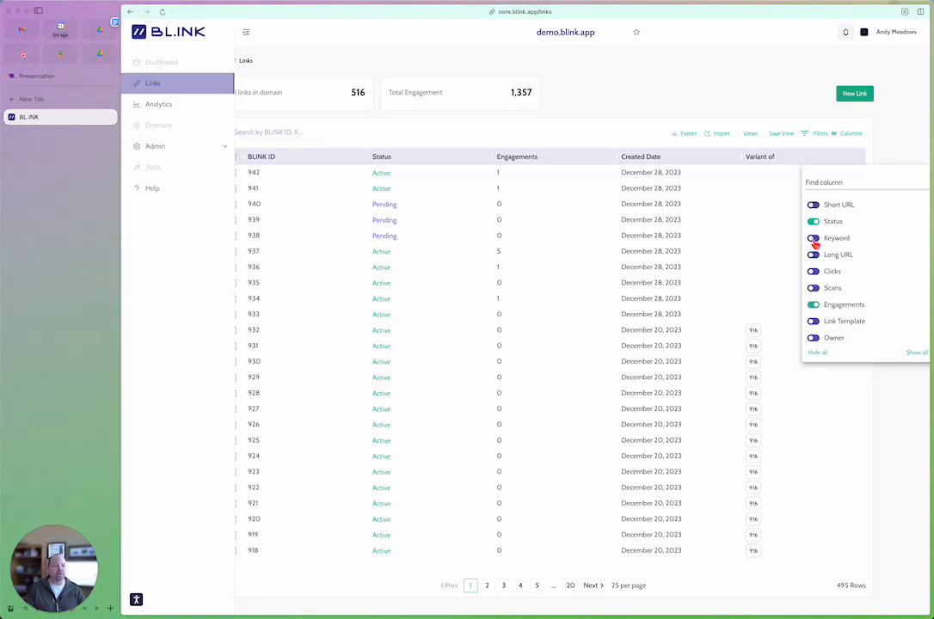
Step: Show the Keyword, Owner and Created by columns in the links table
{"action": "left_click", "coordinate": [815, 240]}
{"action": "scroll", "coordinate": [824, 265], "scroll_direction": "down", "scroll_amount": 5}
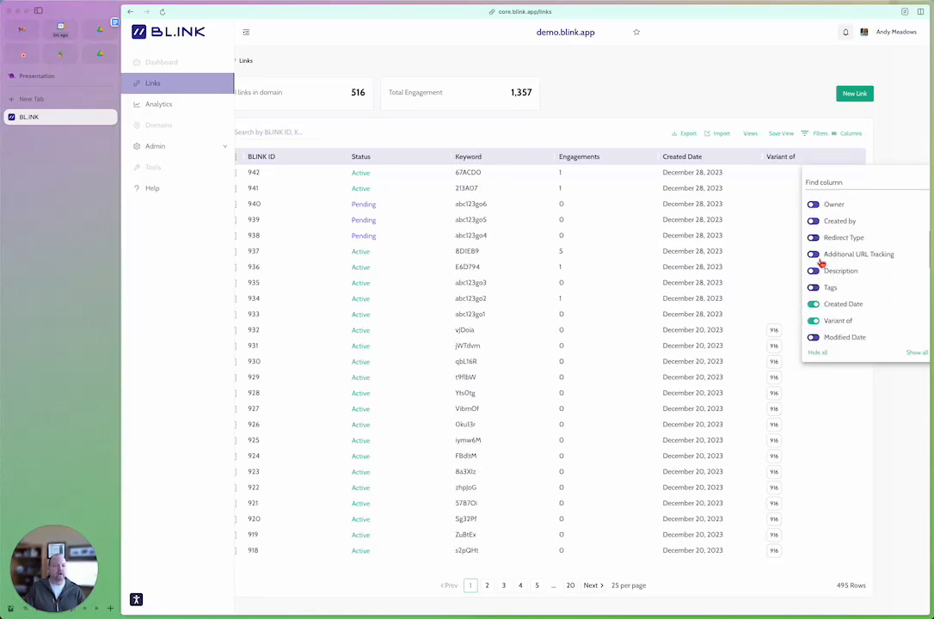
{"action": "scroll", "coordinate": [822, 263], "scroll_direction": "up", "scroll_amount": 3}
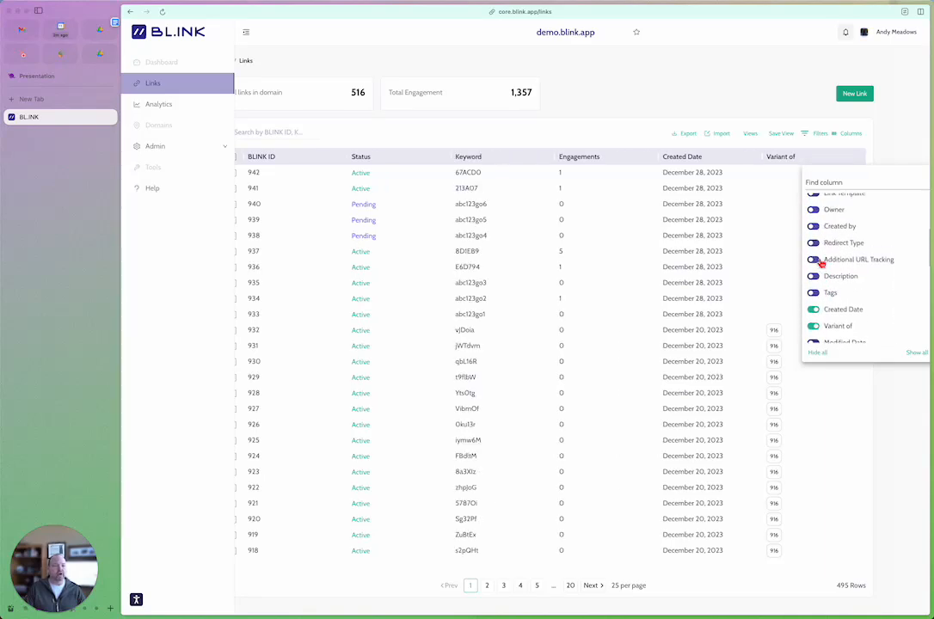
{"action": "left_click", "coordinate": [815, 212]}
{"action": "left_click", "coordinate": [814, 228]}
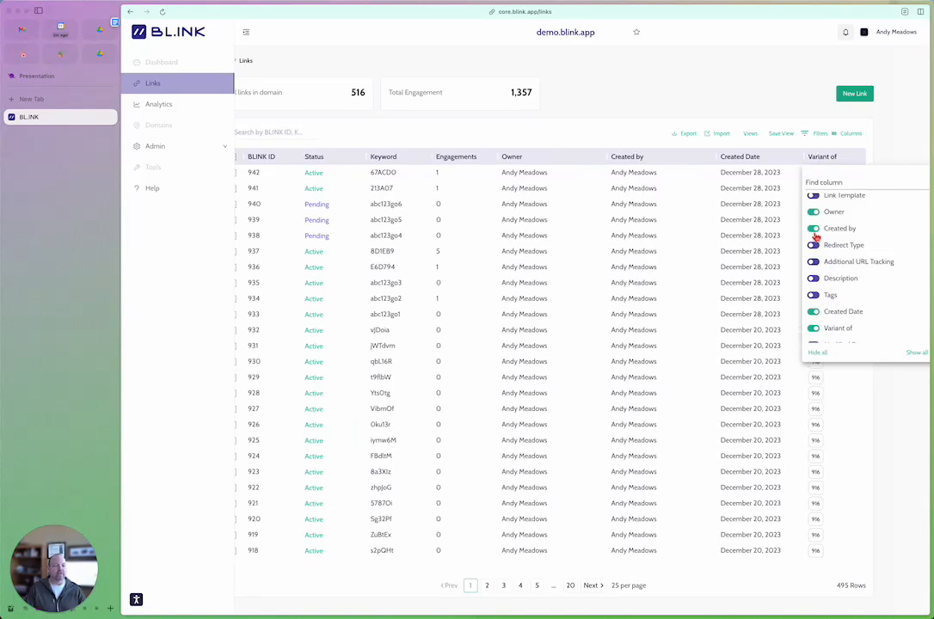
{"action": "left_click", "coordinate": [790, 87]}
Step: Move the Created Date column directly before the Owner column and sort the links by BLINK ID in ascending order
{"action": "left_click_drag", "start_coordinate": [799, 160], "coordinate": [589, 161]}
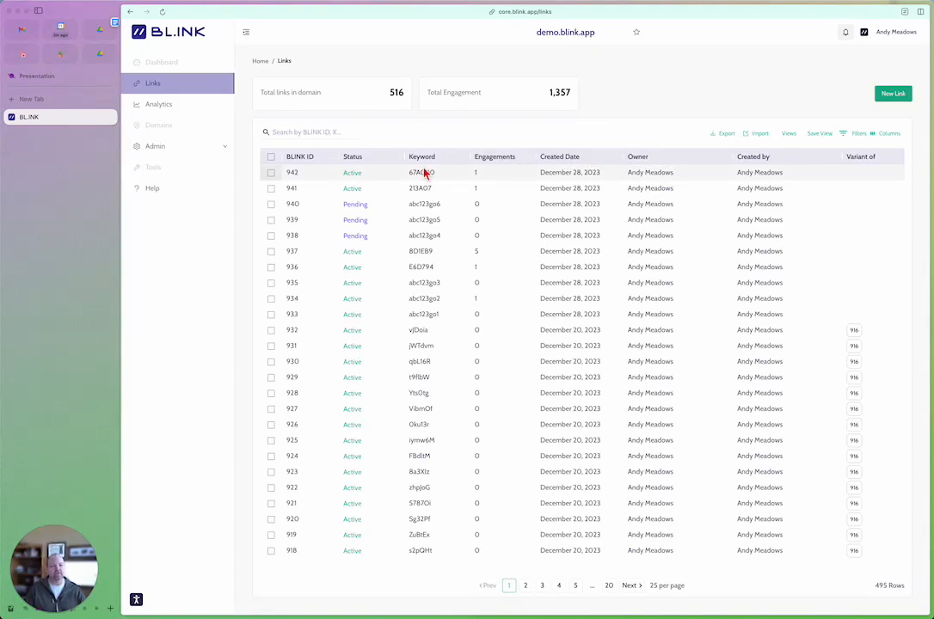
{"action": "left_click", "coordinate": [321, 162]}
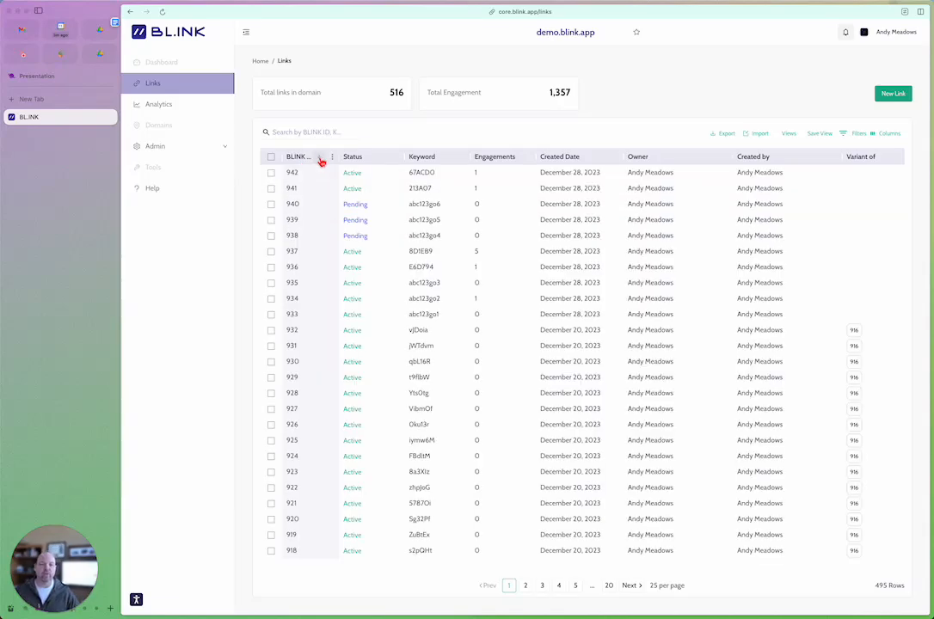
{"action": "left_click", "coordinate": [321, 160]}
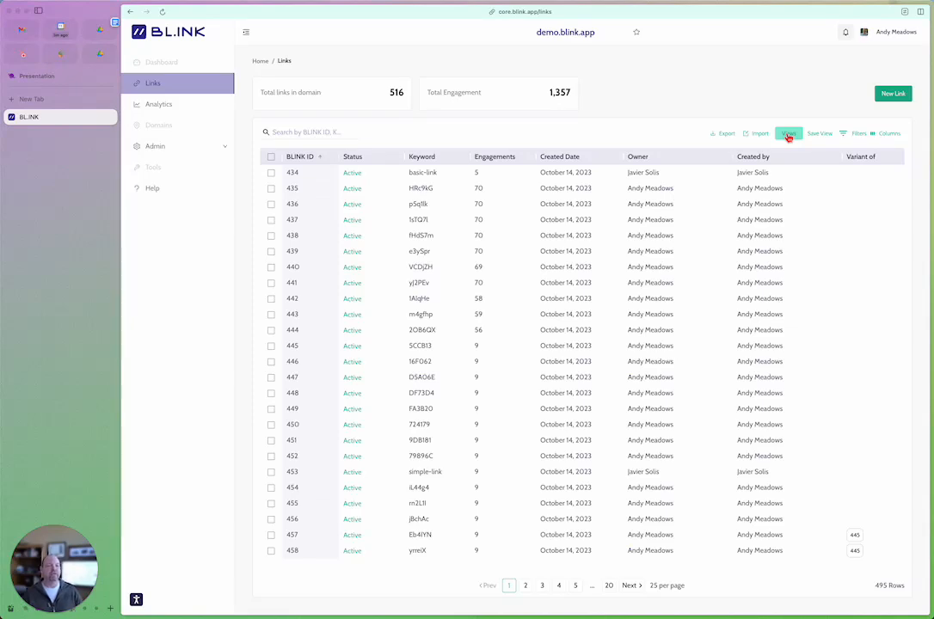
Step: Set up a links filter on the Created by column and view the people available as filter values
{"action": "left_click", "coordinate": [857, 134]}
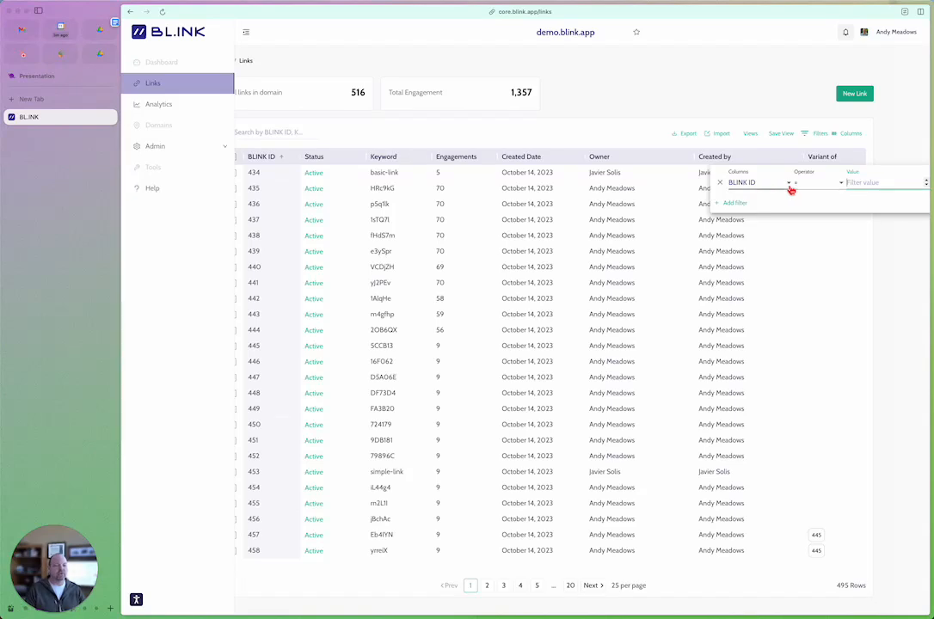
{"action": "left_click", "coordinate": [790, 184]}
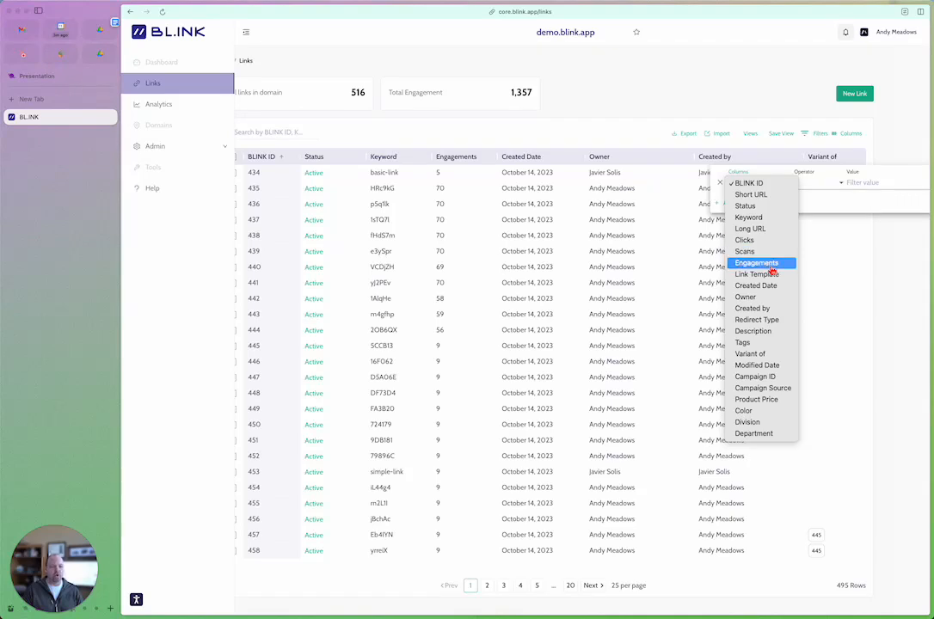
{"action": "left_click", "coordinate": [769, 308]}
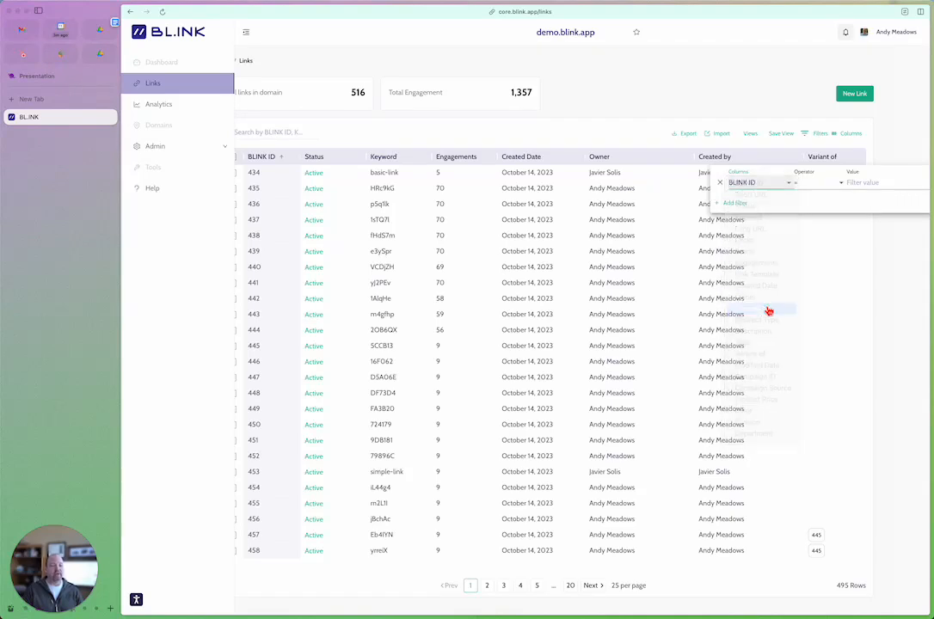
{"action": "left_click", "coordinate": [855, 186]}
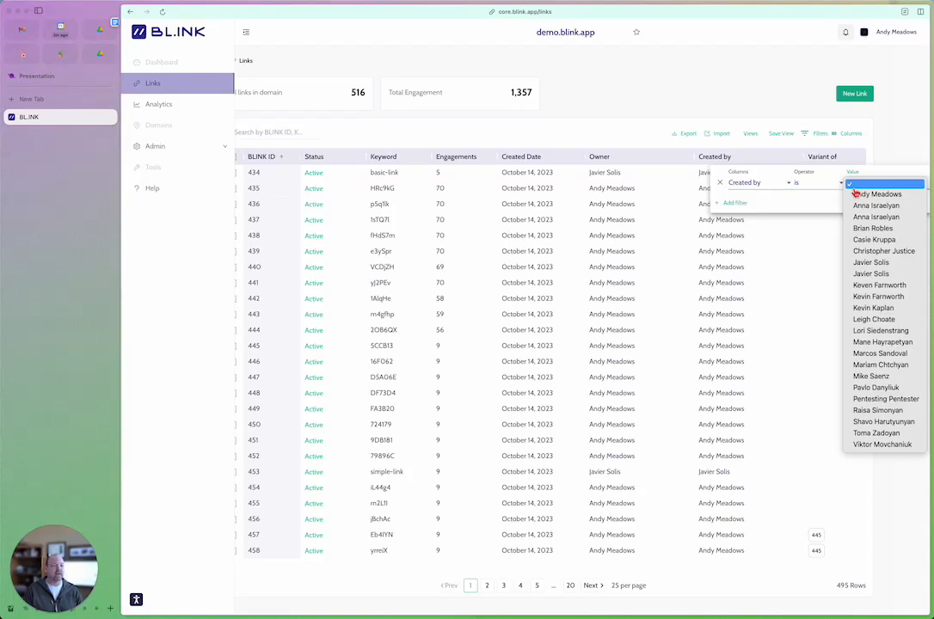
{"action": "left_click", "coordinate": [784, 187]}
Step: Switch the filter to the Created Date column, view its available operators, and remove the filter
{"action": "left_click", "coordinate": [772, 184]}
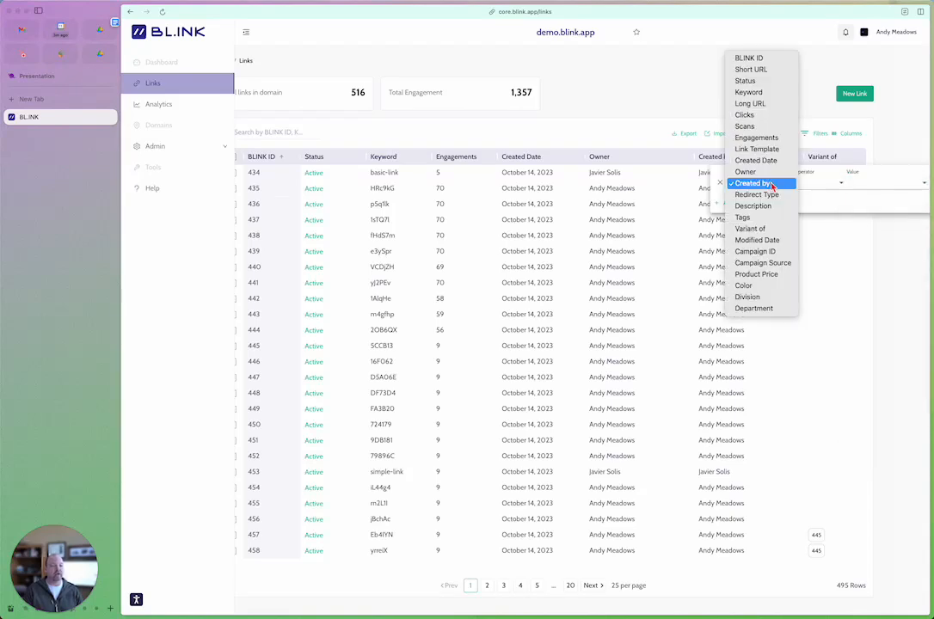
{"action": "left_click", "coordinate": [755, 161]}
{"action": "left_click", "coordinate": [800, 182]}
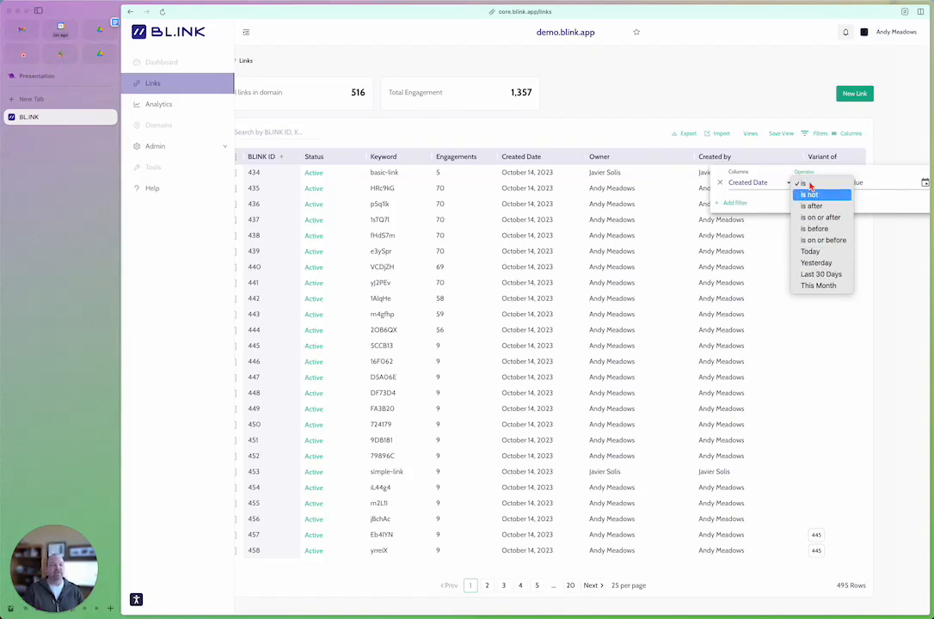
{"action": "left_click", "coordinate": [722, 185]}
{"action": "left_click", "coordinate": [722, 183]}
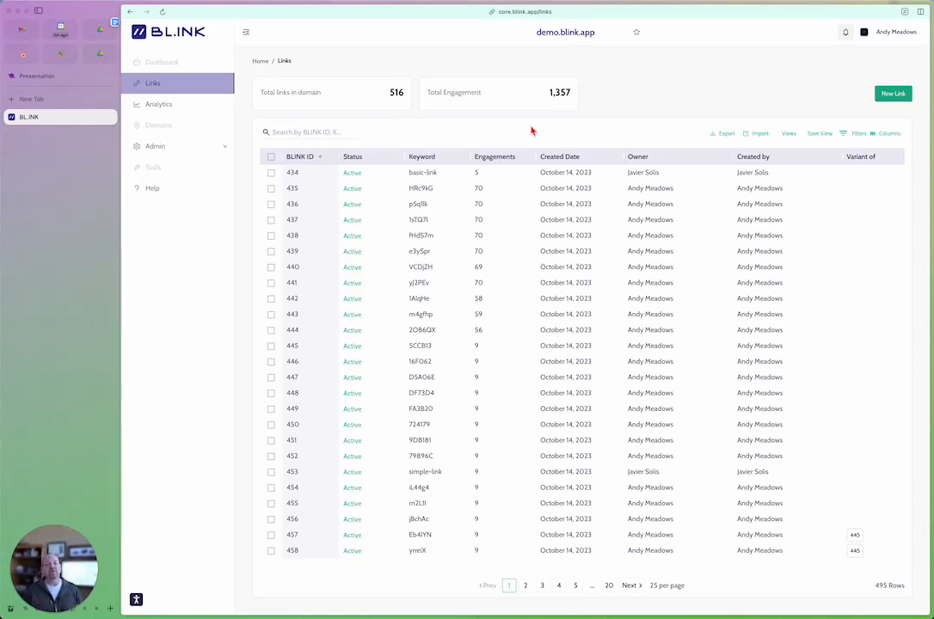
Step: Go to the Attributes administration page and review the settings and picklist values of the Campaign Source attribute
{"action": "left_click", "coordinate": [218, 148]}
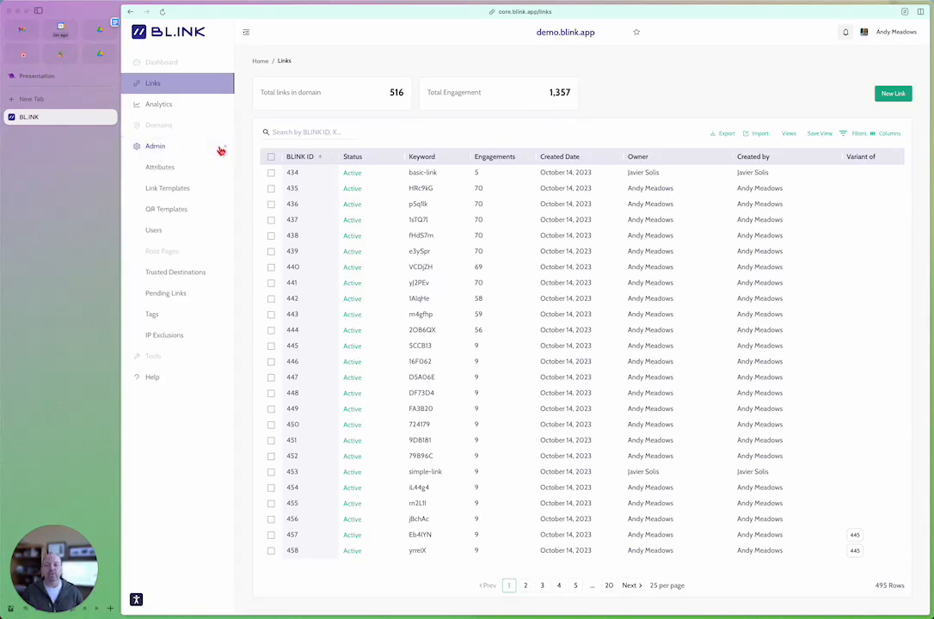
{"action": "left_click", "coordinate": [181, 173]}
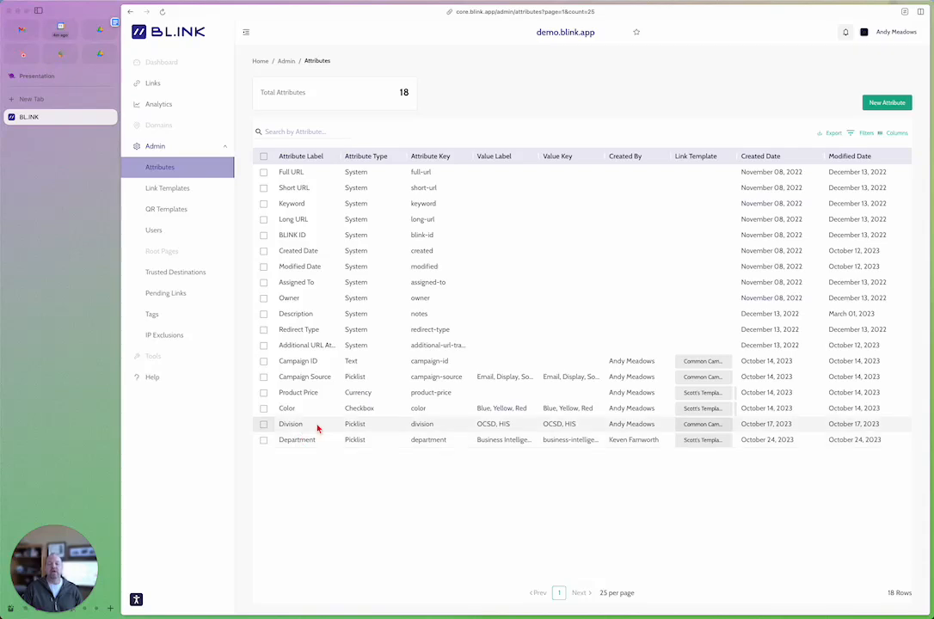
{"action": "left_click", "coordinate": [335, 382]}
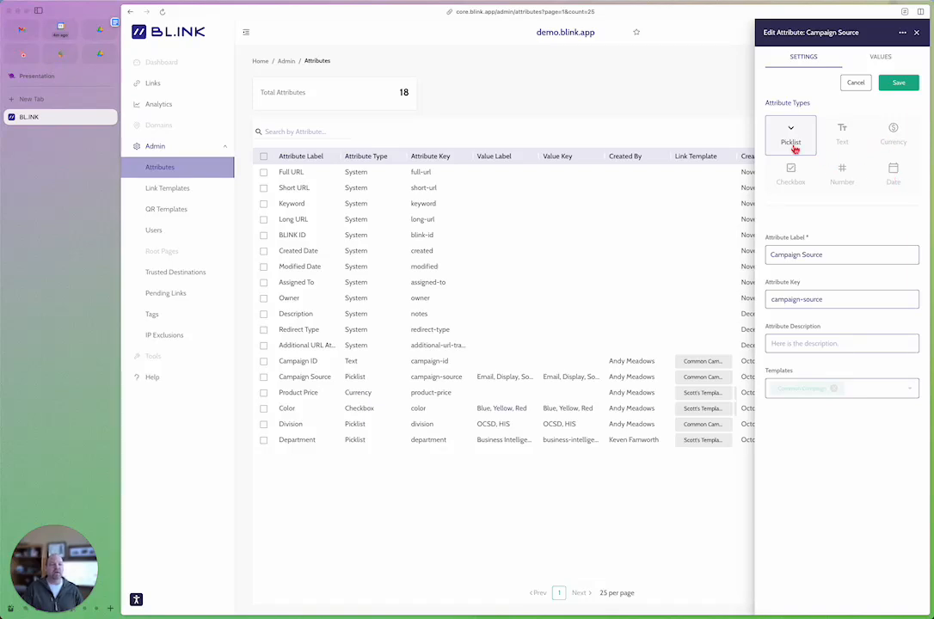
{"action": "left_click", "coordinate": [881, 58]}
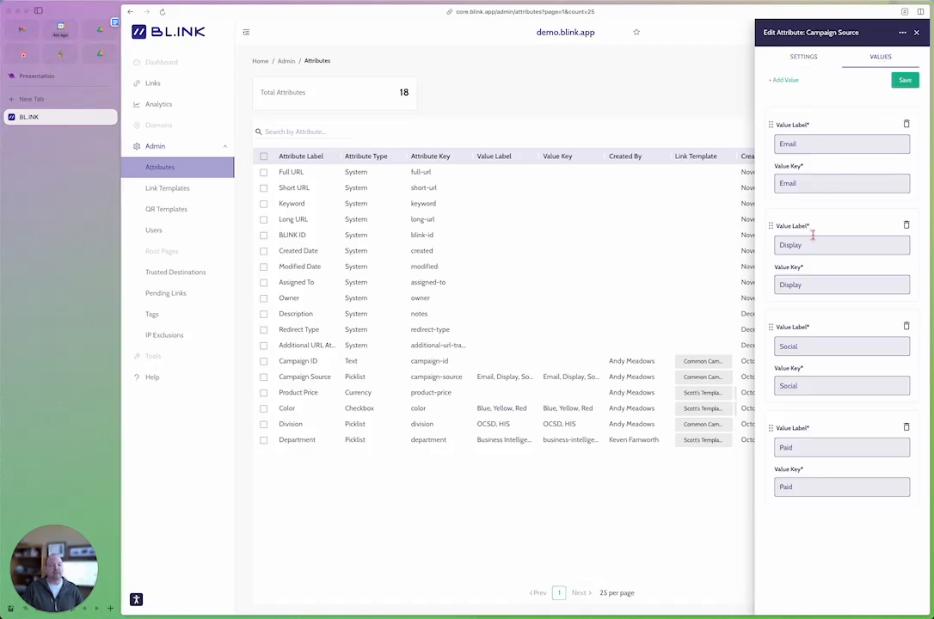
{"action": "mouse_move", "coordinate": [770, 124]}
{"action": "left_mouse_down"}
{"action": "mouse_move", "coordinate": [770, 203]}
{"action": "mouse_move", "coordinate": [773, 123]}
{"action": "left_mouse_up"}
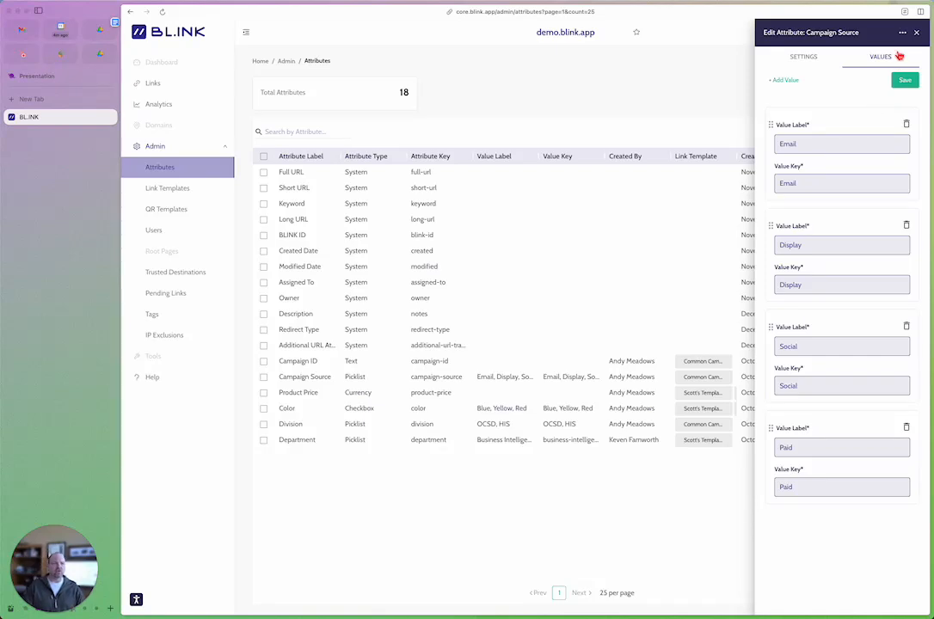
{"action": "left_click", "coordinate": [803, 57]}
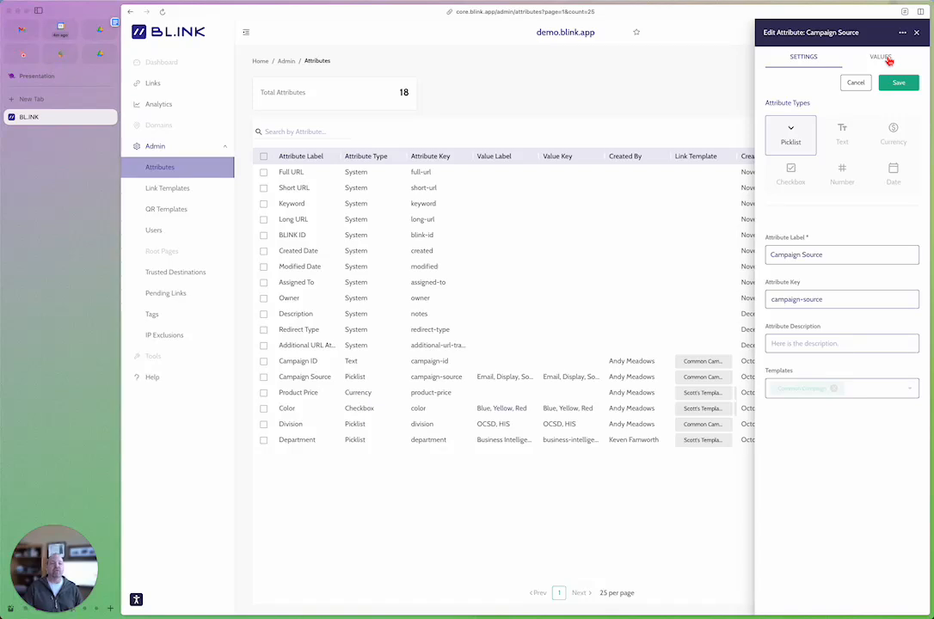
{"action": "left_click", "coordinate": [917, 34]}
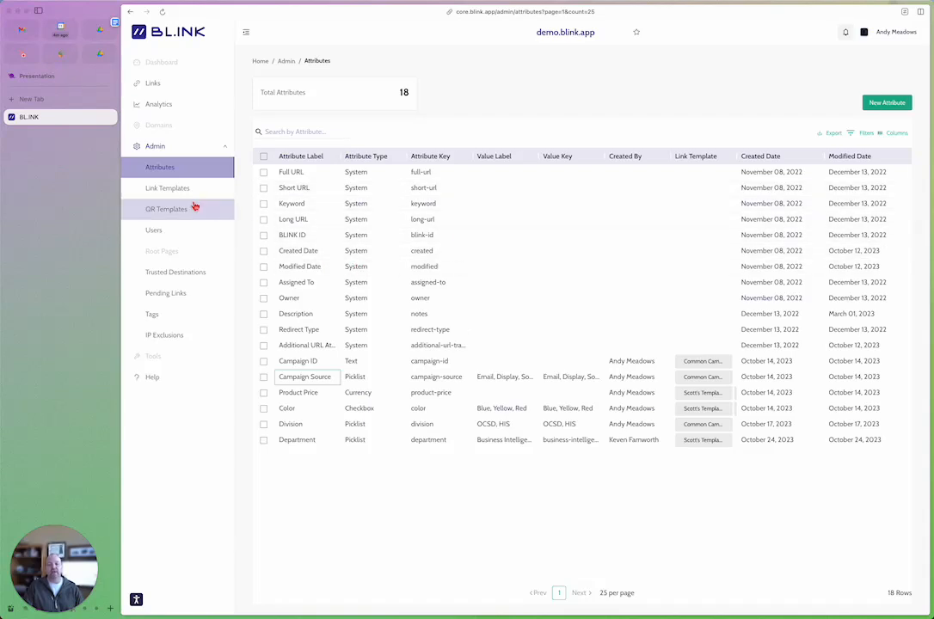
Step: Go to the link templates and review all fields of the Common Campaign template, leaving it without saving
{"action": "left_click", "coordinate": [168, 189]}
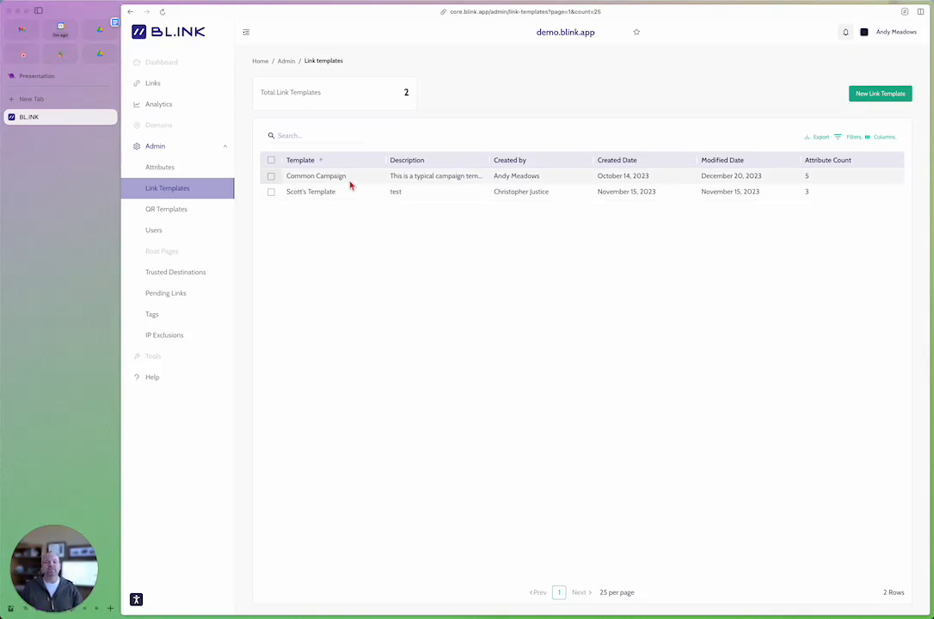
{"action": "left_click", "coordinate": [341, 179]}
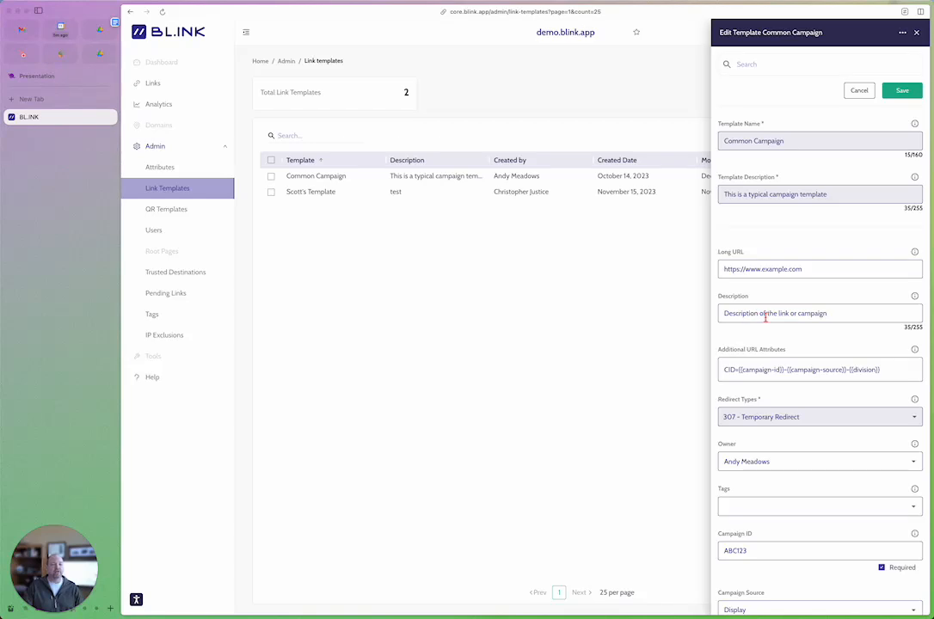
{"action": "scroll", "coordinate": [766, 312], "scroll_direction": "down", "scroll_amount": 2}
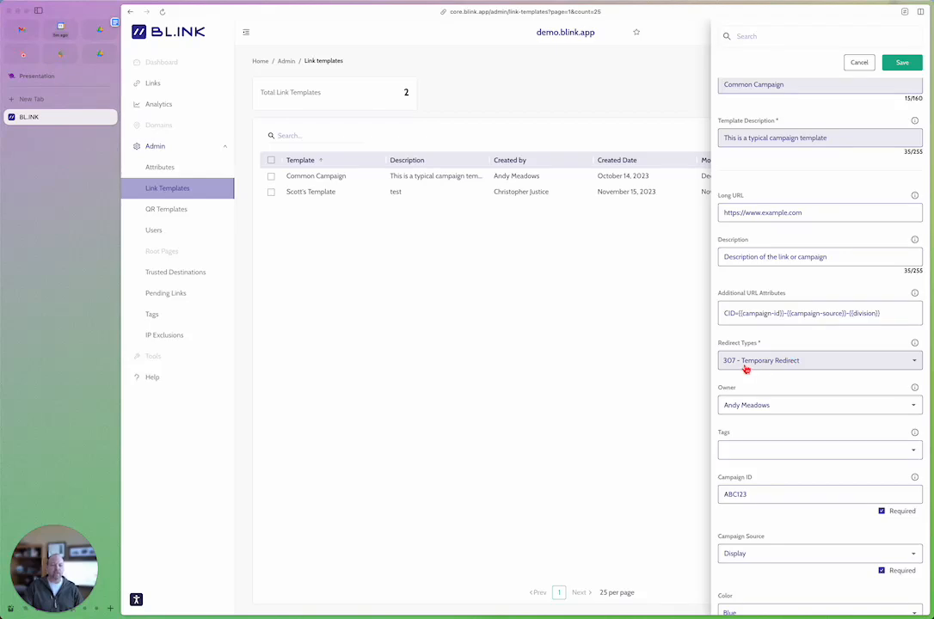
{"action": "scroll", "coordinate": [766, 411], "scroll_direction": "down", "scroll_amount": 5}
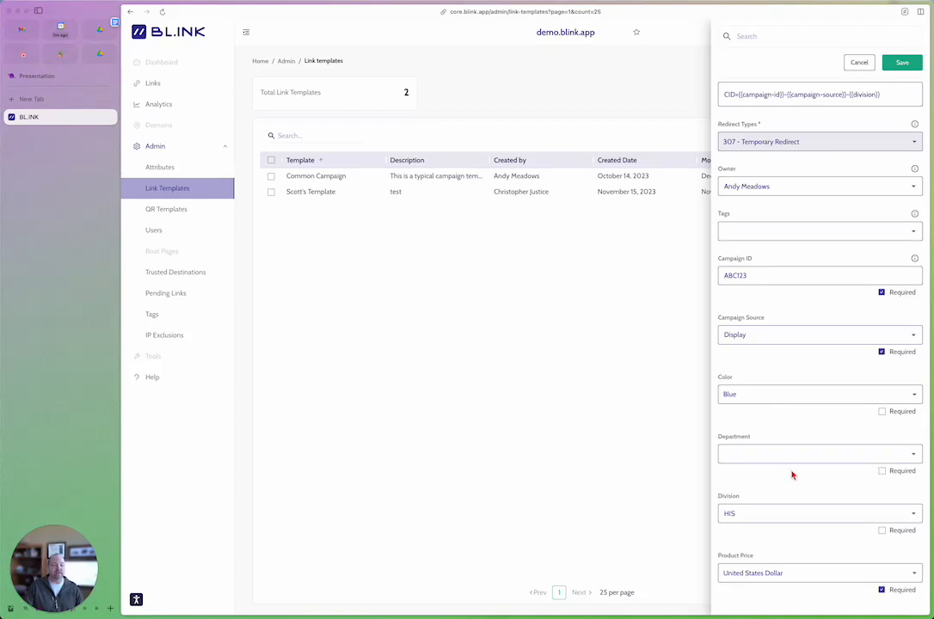
{"action": "scroll", "coordinate": [784, 373], "scroll_direction": "up", "scroll_amount": 5}
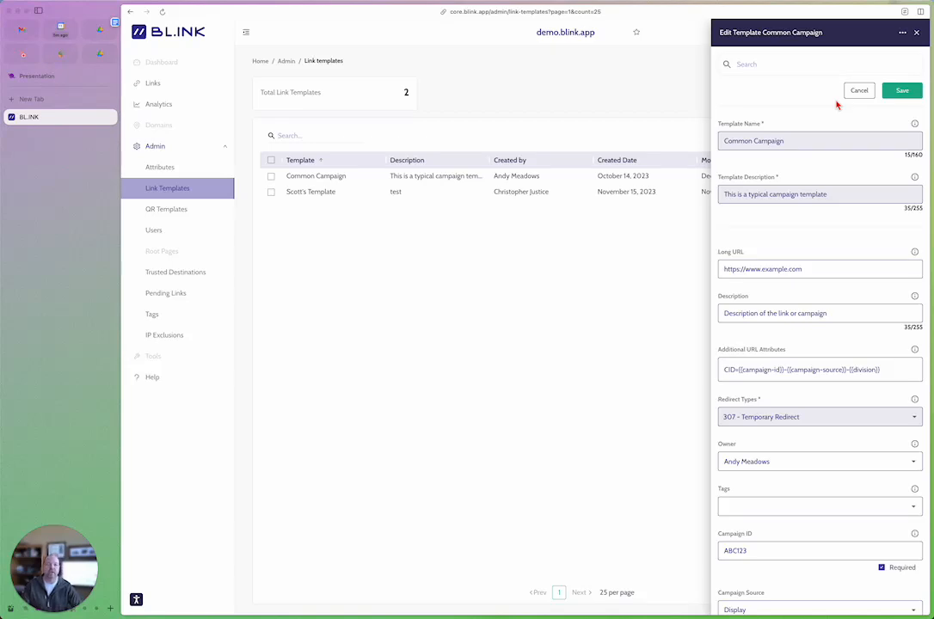
{"action": "left_click", "coordinate": [859, 91]}
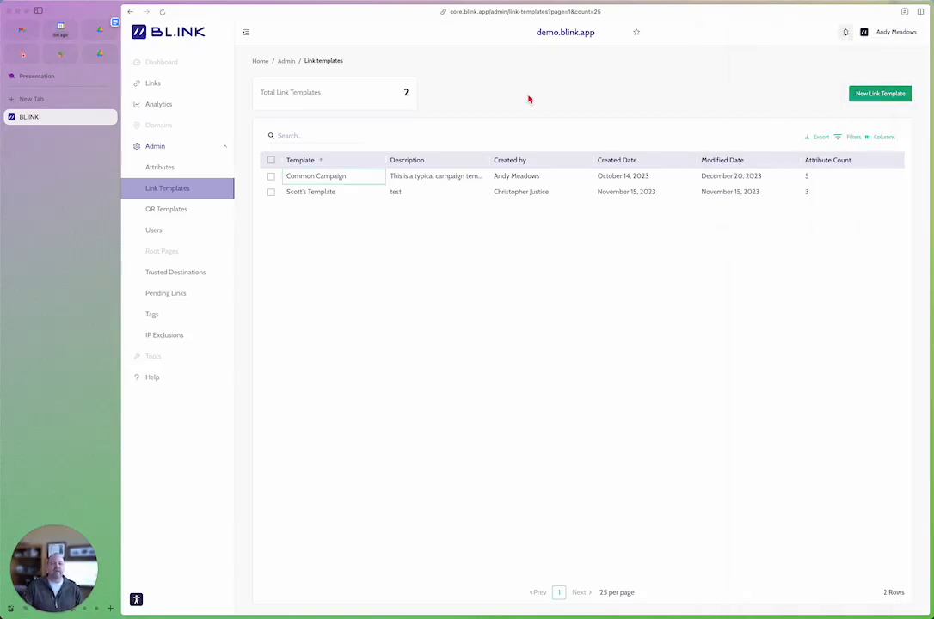
Step: Create a new link from the Common Campaign template with its Campaign Source set to Email
{"action": "left_click", "coordinate": [152, 85]}
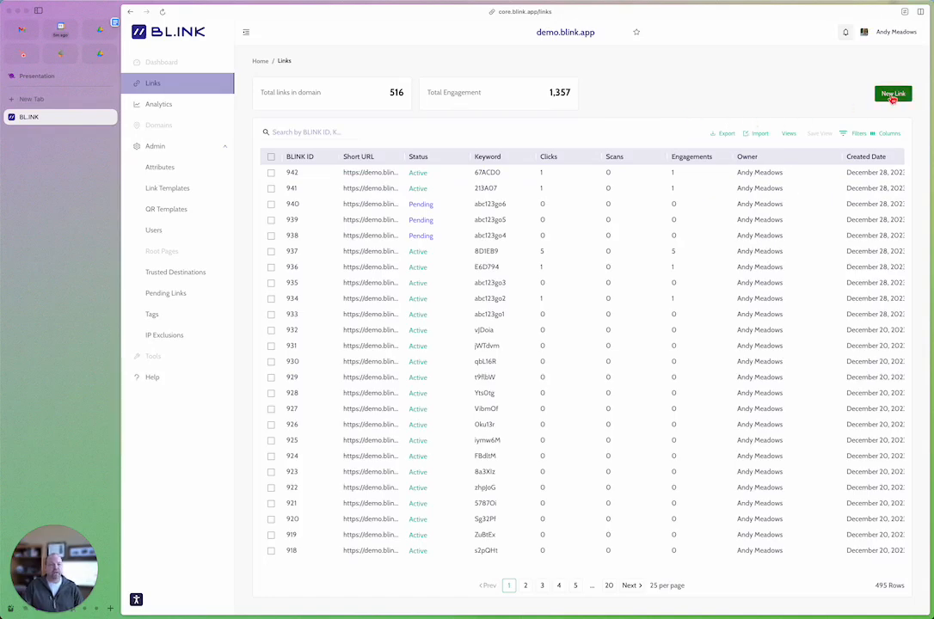
{"action": "left_click", "coordinate": [893, 94]}
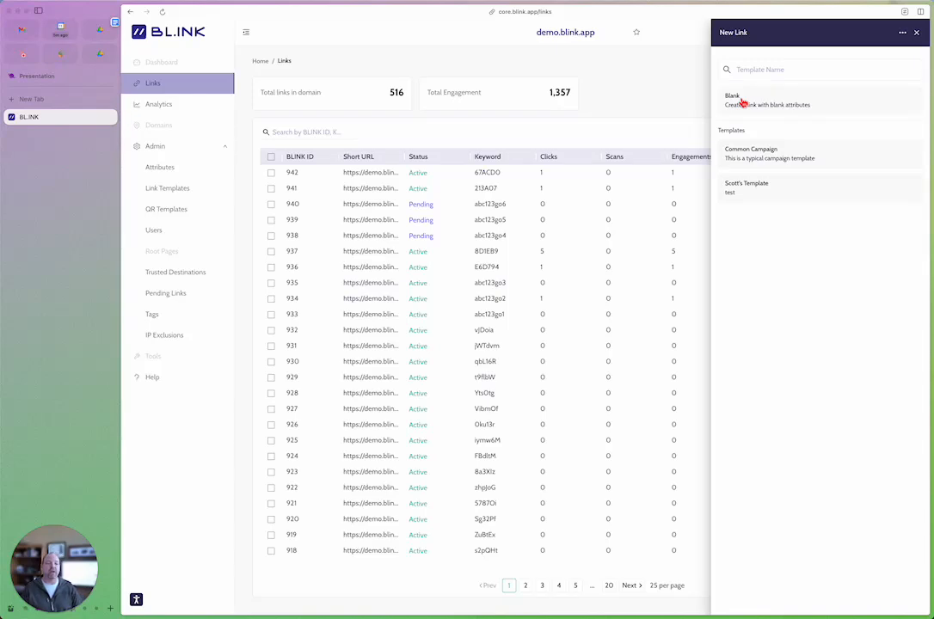
{"action": "left_click", "coordinate": [785, 156]}
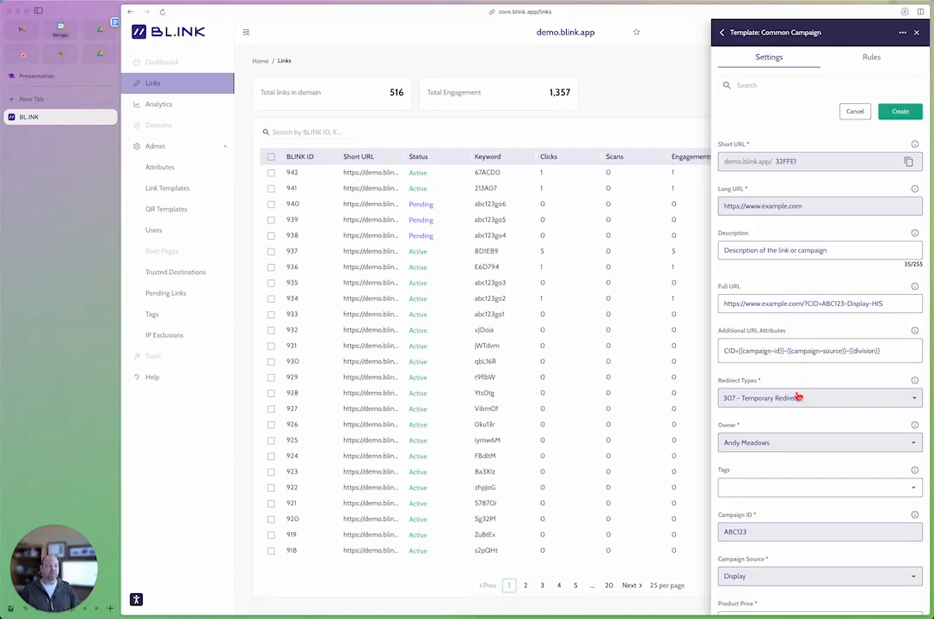
{"action": "scroll", "coordinate": [791, 404], "scroll_direction": "down", "scroll_amount": 3}
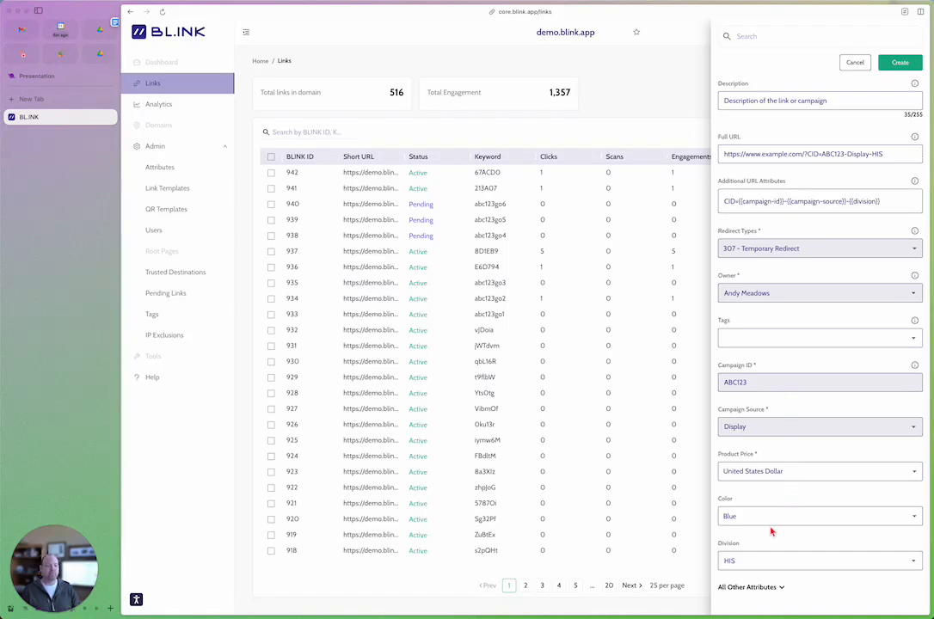
{"action": "left_click", "coordinate": [756, 427]}
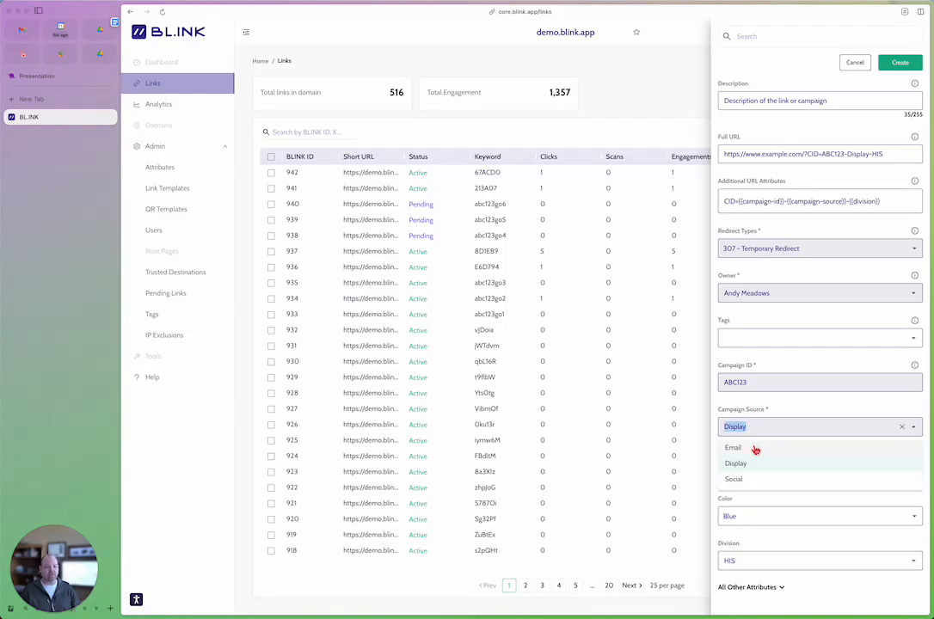
{"action": "left_click", "coordinate": [736, 448]}
{"action": "scroll", "coordinate": [766, 425], "scroll_direction": "up", "scroll_amount": 4}
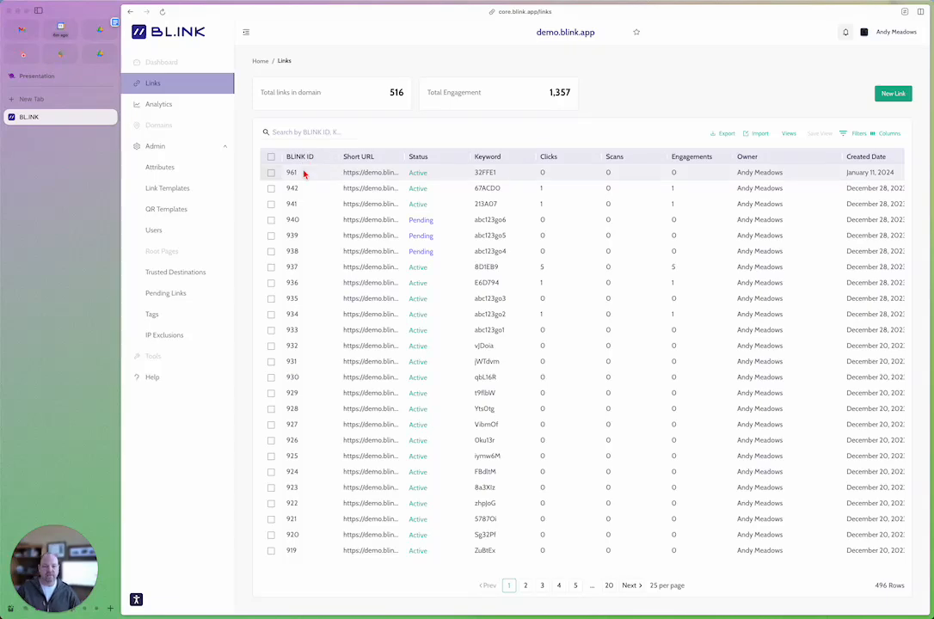
Step: From the links table sorted by BLINK ID, open the newest link and switch its QR code template to ACME, then to BLINK
{"action": "left_click", "coordinate": [304, 159]}
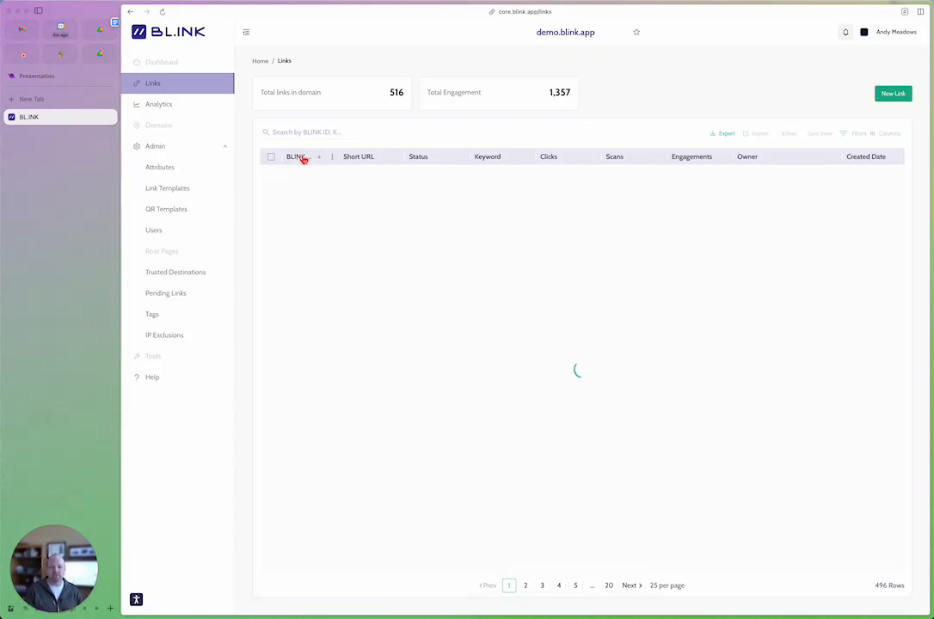
{"action": "left_click", "coordinate": [303, 175]}
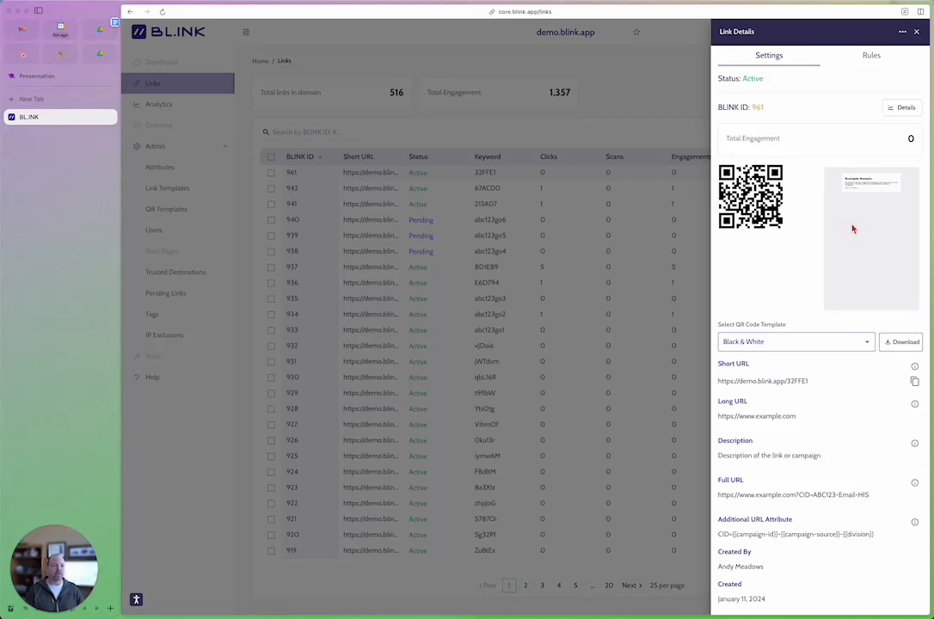
{"action": "scroll", "coordinate": [827, 278], "scroll_direction": "down", "scroll_amount": 3}
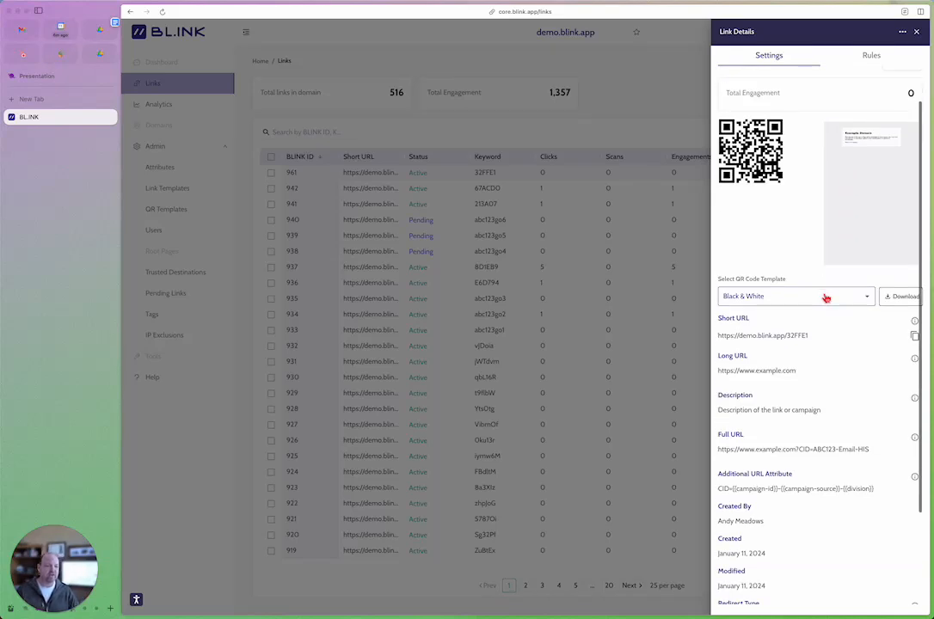
{"action": "left_click", "coordinate": [847, 297]}
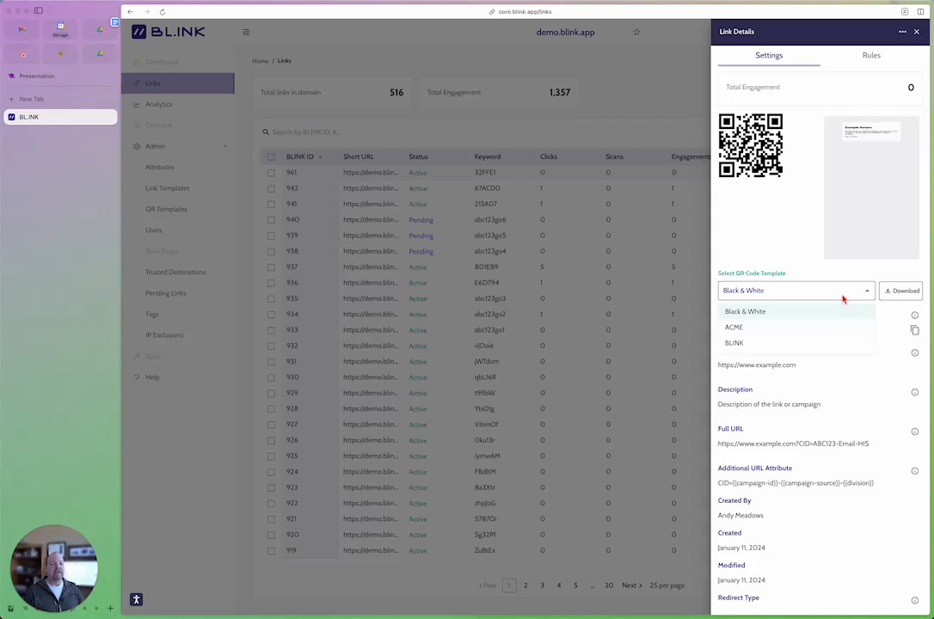
{"action": "left_click", "coordinate": [776, 328]}
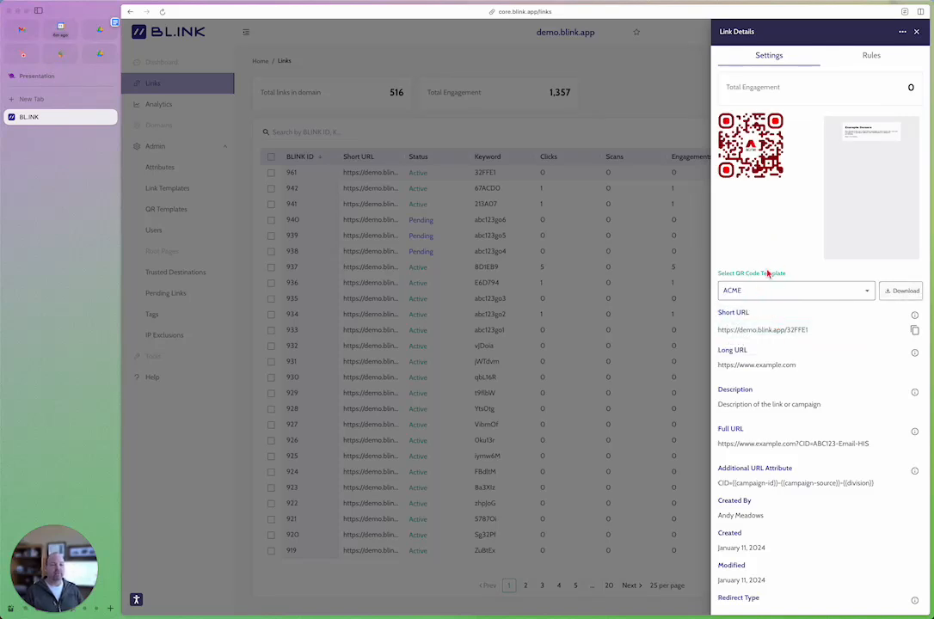
{"action": "left_click", "coordinate": [804, 298]}
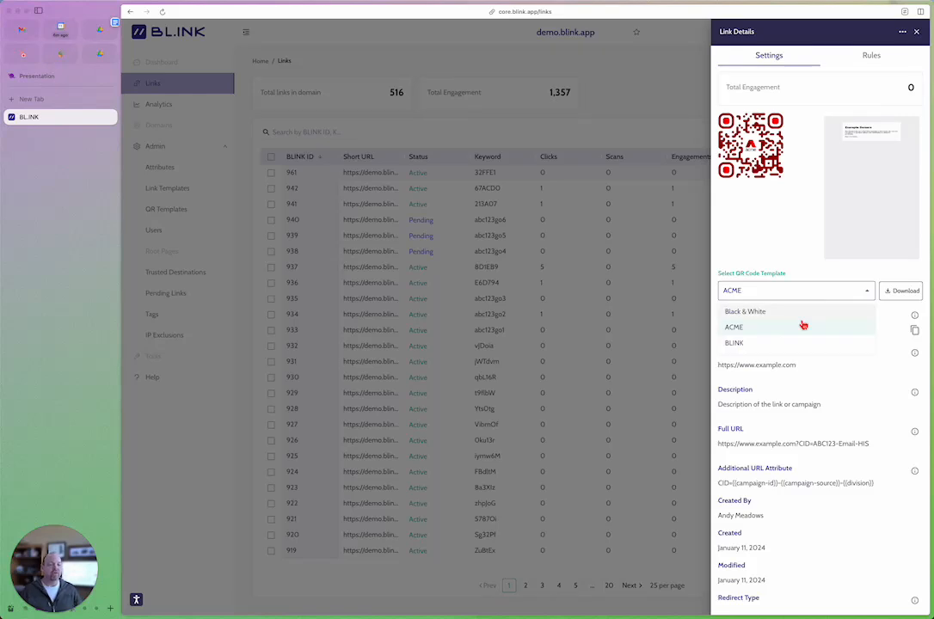
{"action": "left_click", "coordinate": [799, 344]}
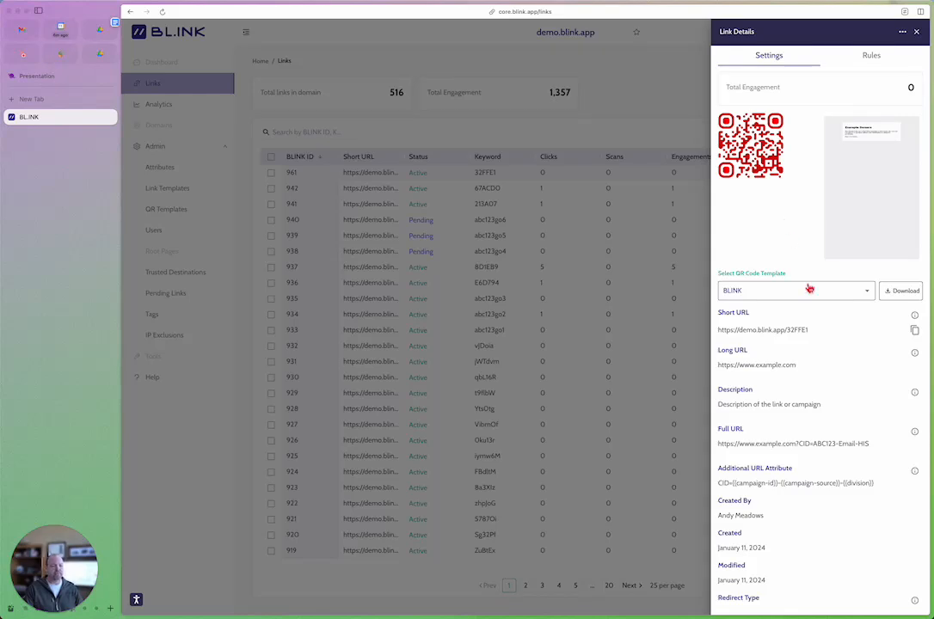
Step: Examine the link's details and expanded assigned attributes, highlighting the Full URL to compare its CID parameter with the attribute values
{"action": "scroll", "coordinate": [807, 287], "scroll_direction": "down", "scroll_amount": 2}
{"action": "scroll", "coordinate": [790, 315], "scroll_direction": "down", "scroll_amount": 1}
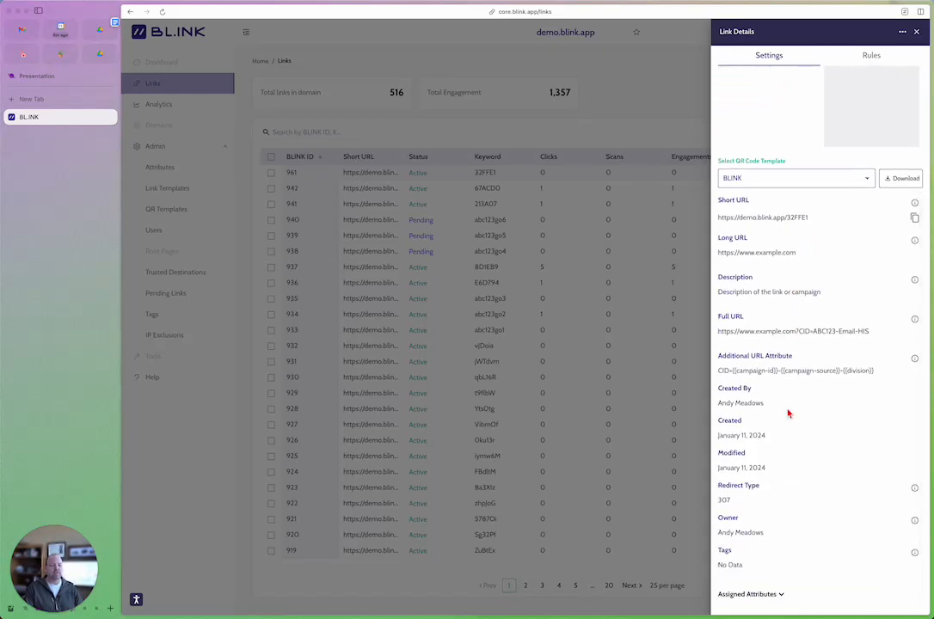
{"action": "left_click", "coordinate": [782, 594]}
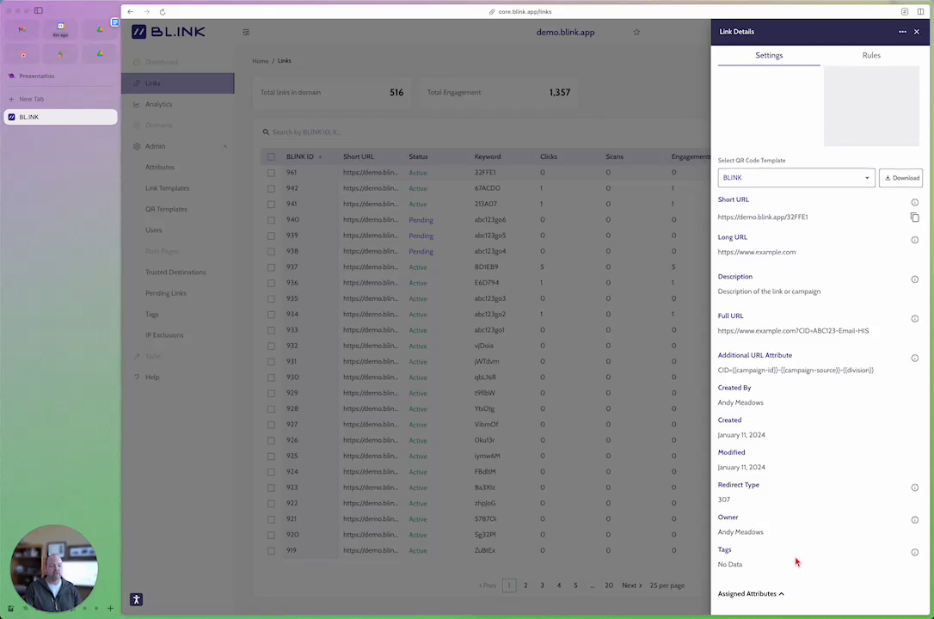
{"action": "scroll", "coordinate": [795, 560], "scroll_direction": "down", "scroll_amount": 3}
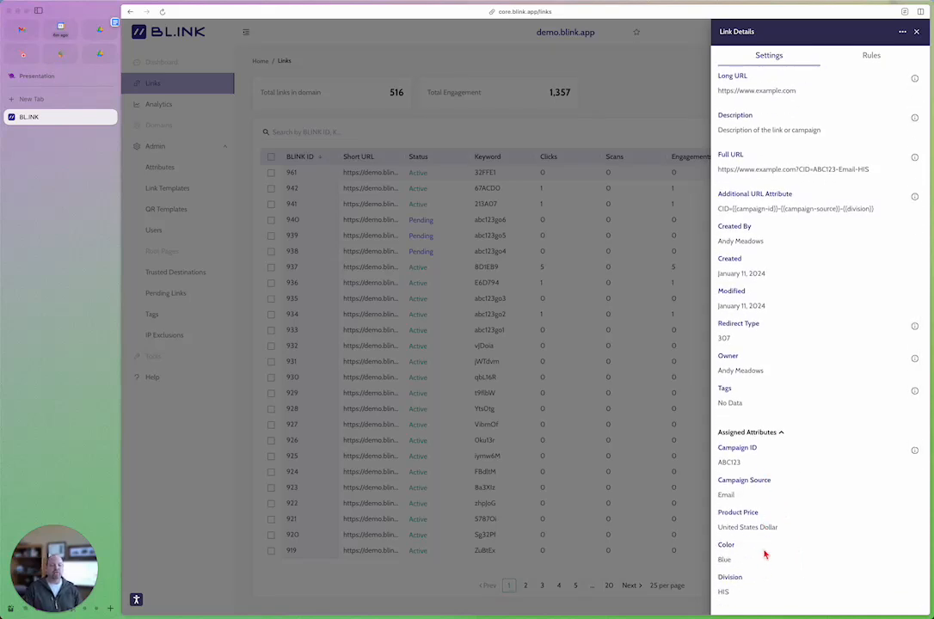
{"action": "scroll", "coordinate": [764, 576], "scroll_direction": "up", "scroll_amount": 6}
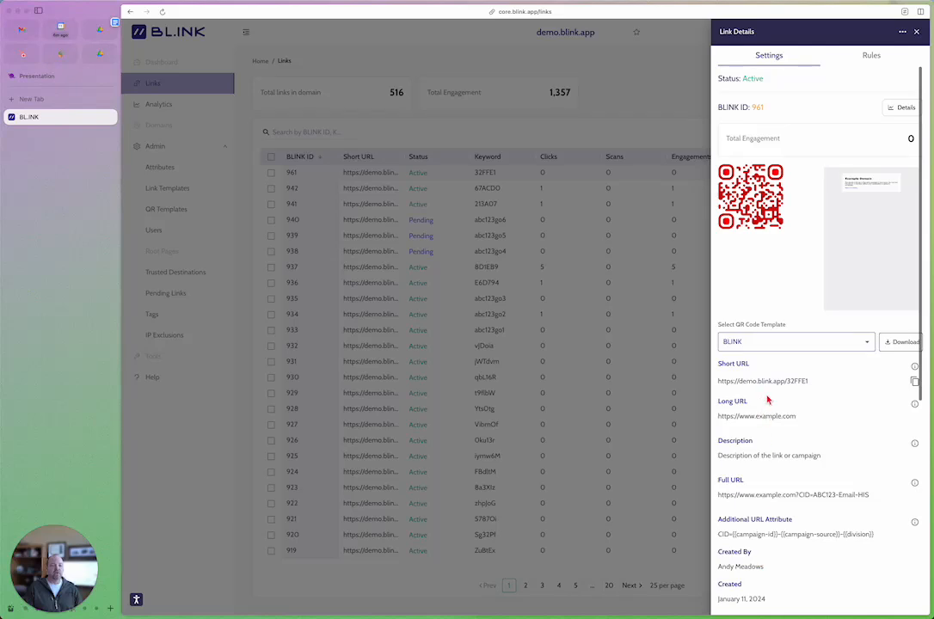
{"action": "scroll", "coordinate": [784, 400], "scroll_direction": "down", "scroll_amount": 3}
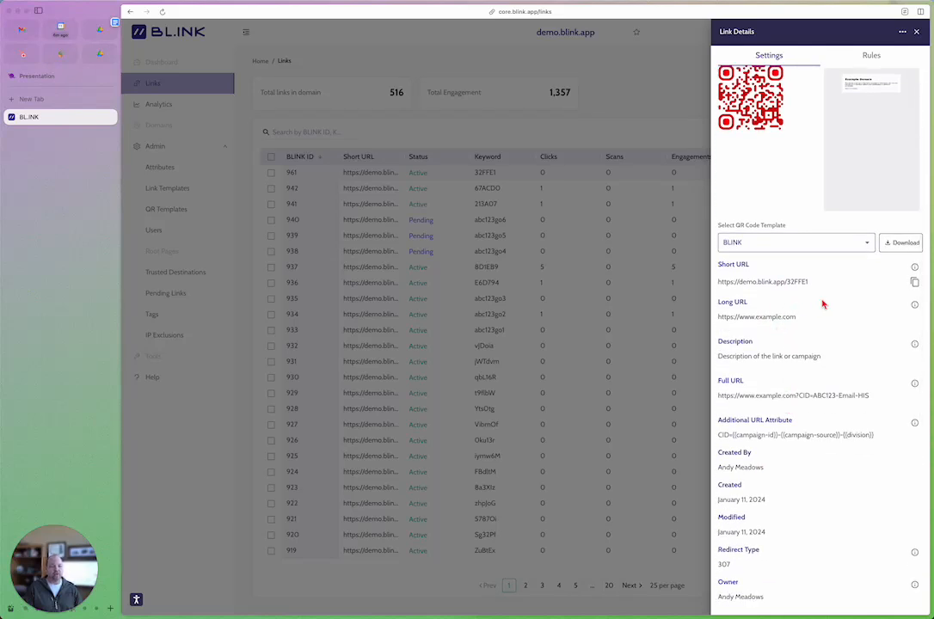
{"action": "left_click_drag", "start_coordinate": [721, 398], "coordinate": [864, 397]}
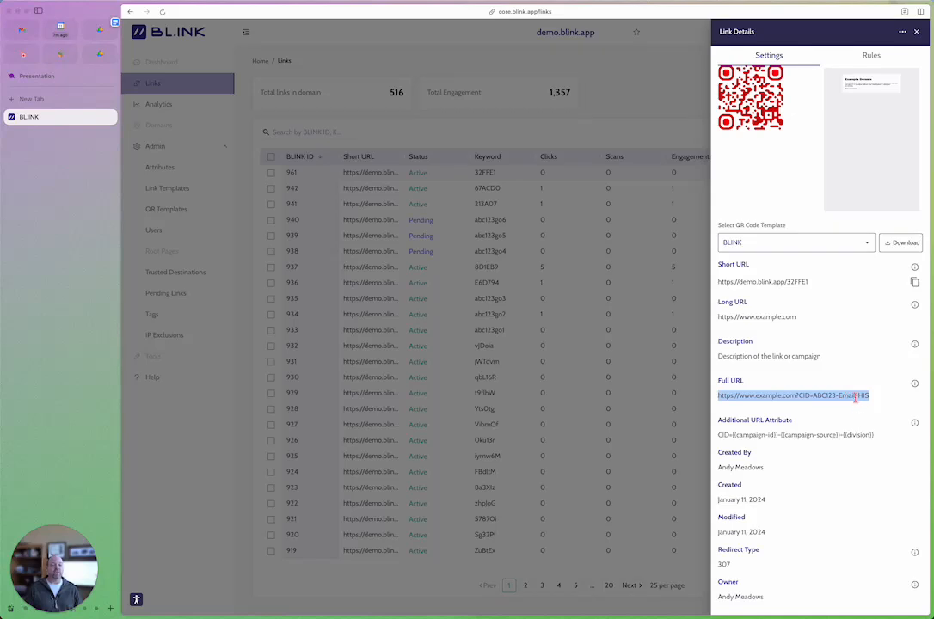
{"action": "scroll", "coordinate": [792, 508], "scroll_direction": "down", "scroll_amount": 1}
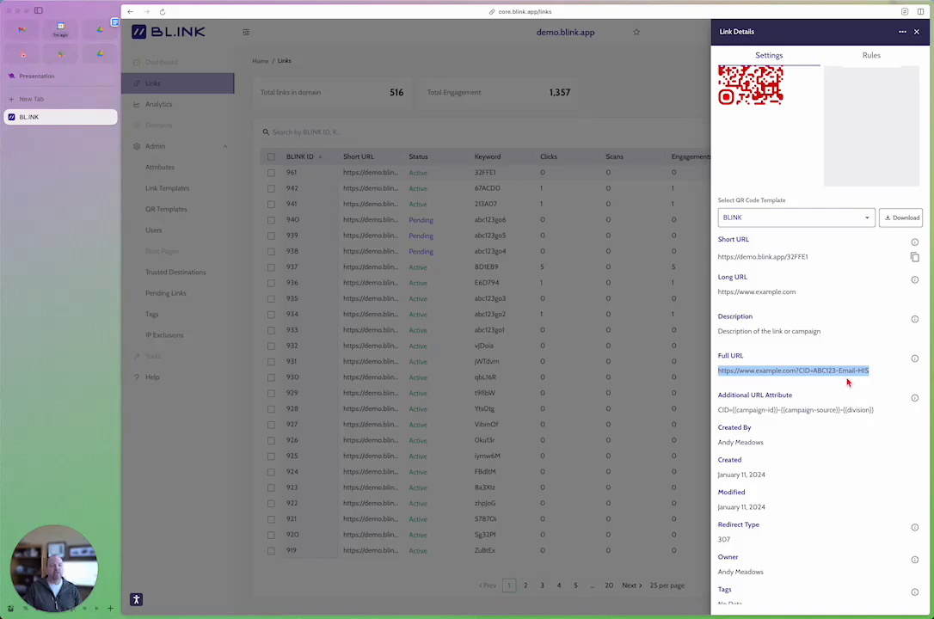
{"action": "scroll", "coordinate": [829, 404], "scroll_direction": "down", "scroll_amount": 8}
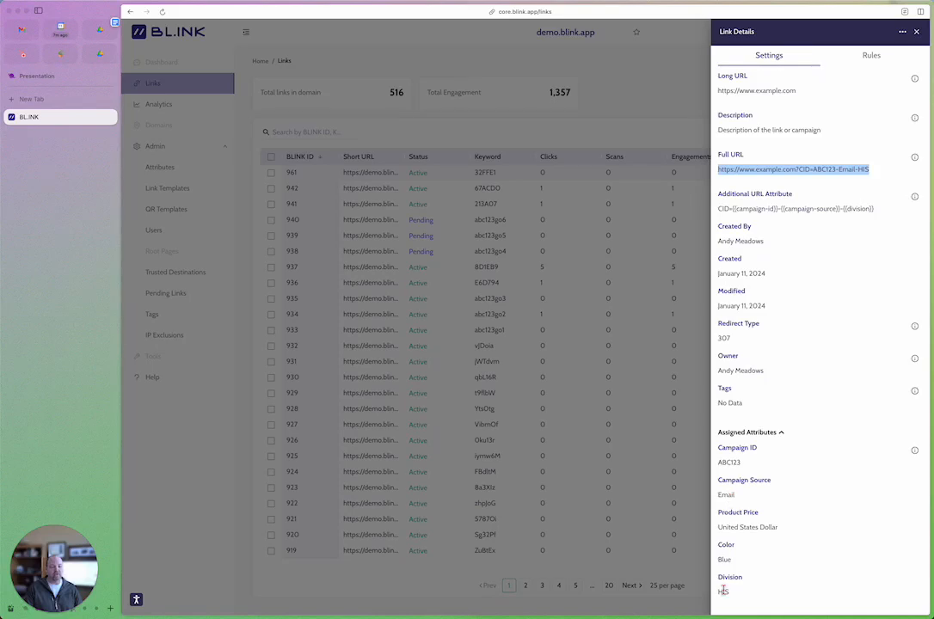
{"action": "scroll", "coordinate": [776, 592], "scroll_direction": "up", "scroll_amount": 10}
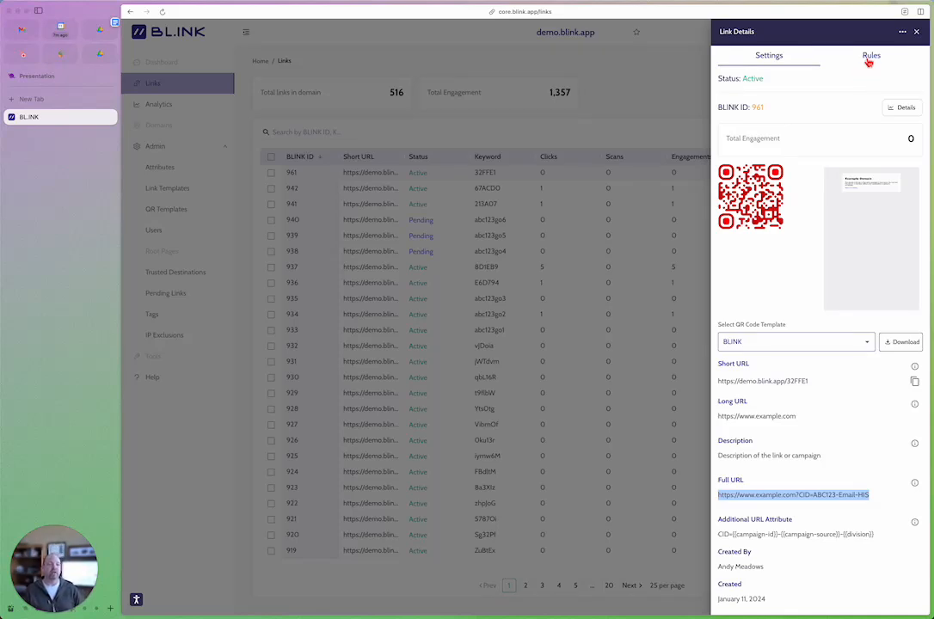
{"action": "left_click", "coordinate": [903, 33]}
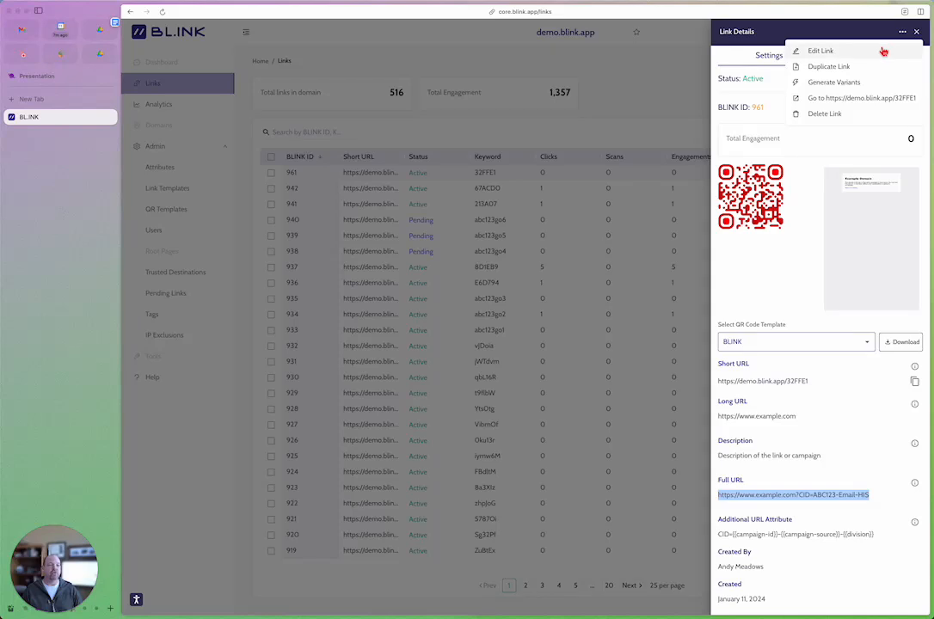
{"action": "left_click", "coordinate": [886, 49]}
{"action": "left_click", "coordinate": [871, 55]}
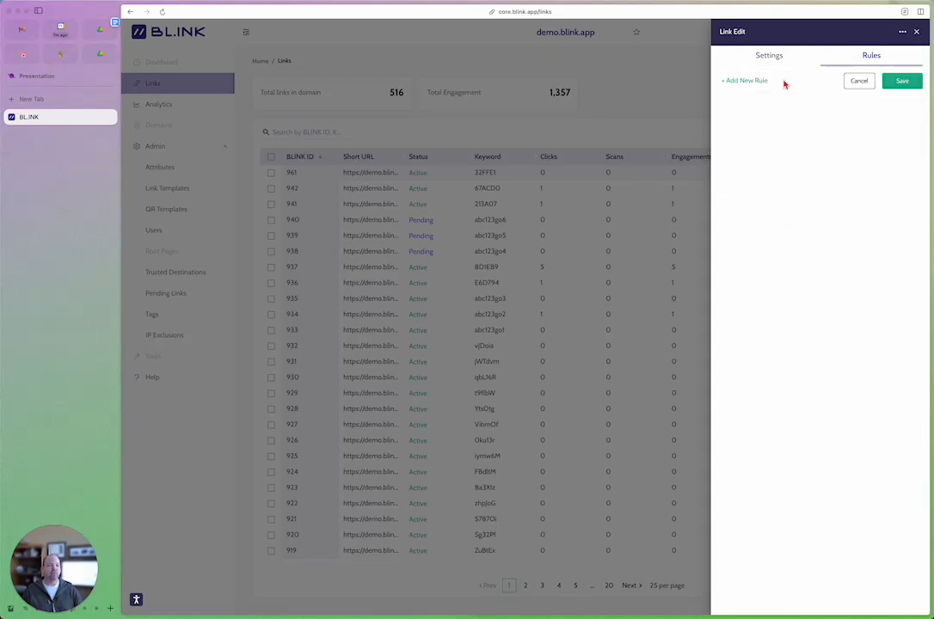
{"action": "left_click", "coordinate": [750, 82]}
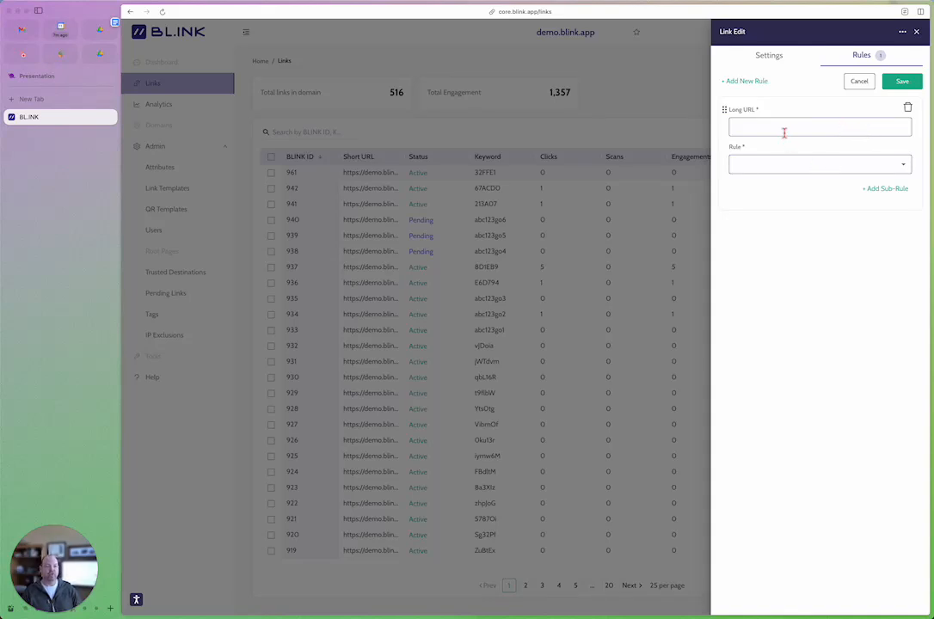
{"action": "type", "text": "h"}
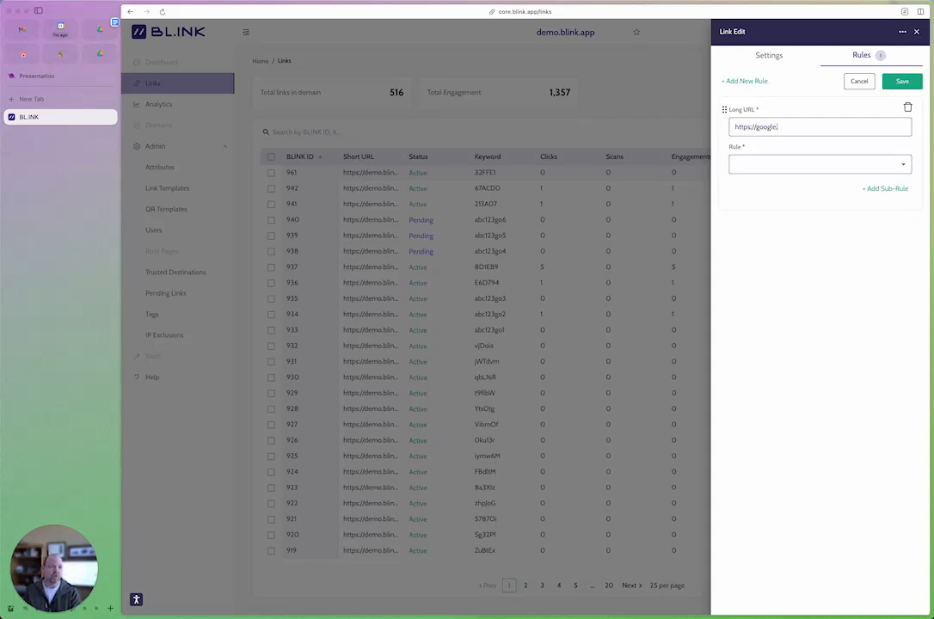
{"action": "type", "text": "ttps://google.com"}
{"action": "left_click", "coordinate": [824, 163]}
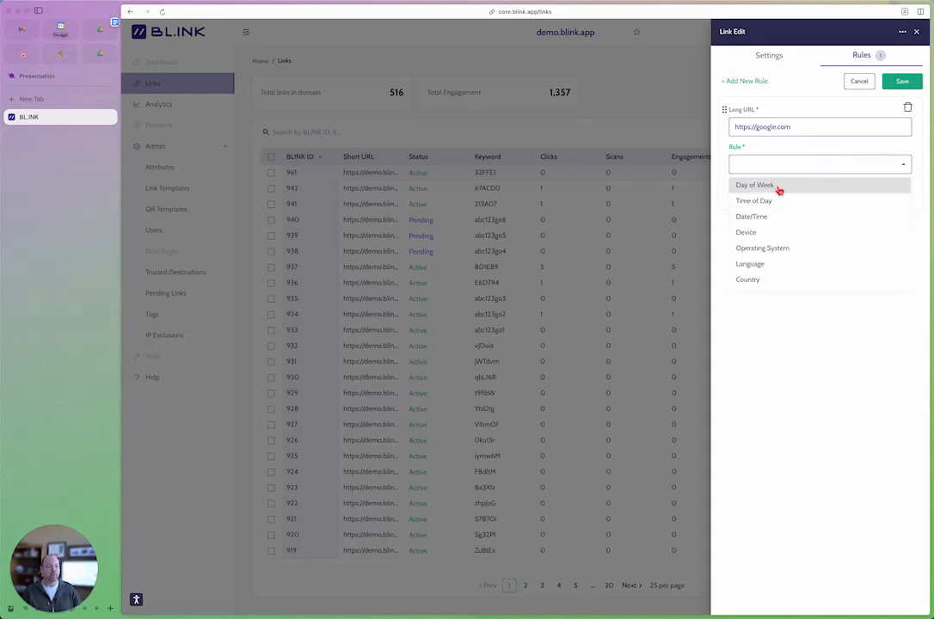
{"action": "left_click", "coordinate": [774, 186]}
{"action": "left_click", "coordinate": [836, 187]}
{"action": "left_click", "coordinate": [826, 228]}
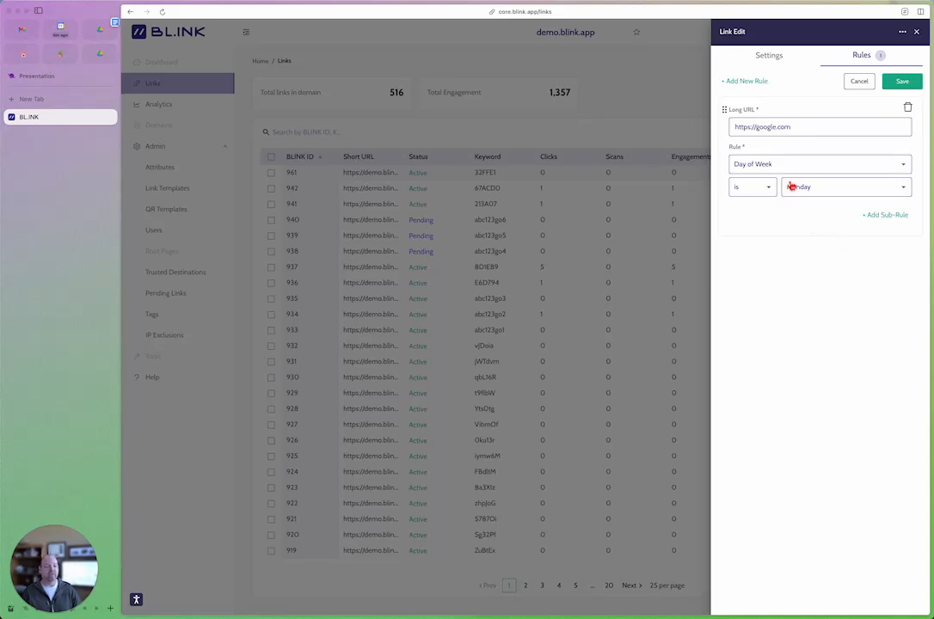
Step: Add a sub-rule to the Monday rule requiring that Device is Mobile
{"action": "left_click", "coordinate": [878, 216]}
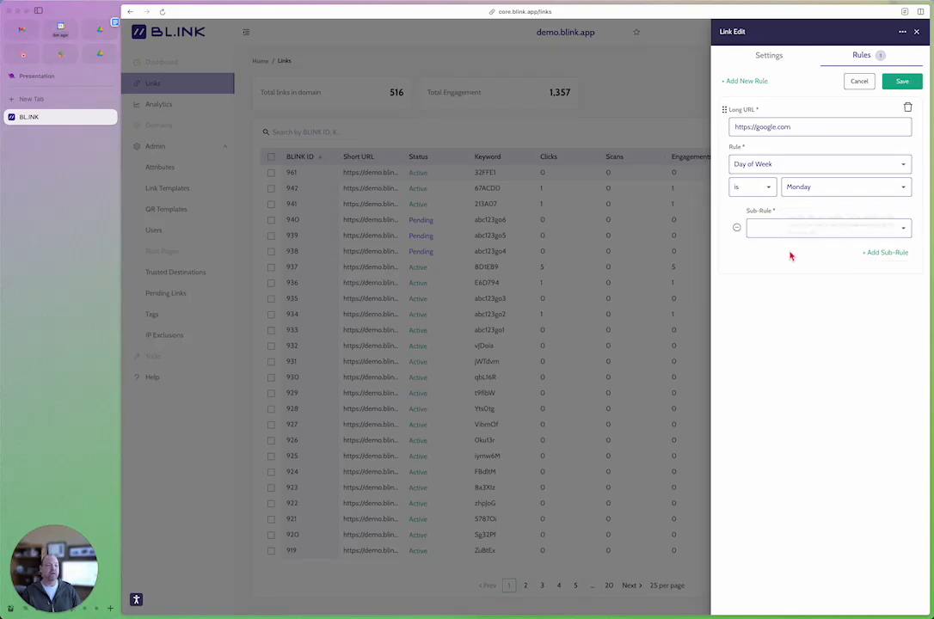
{"action": "left_click", "coordinate": [787, 228]}
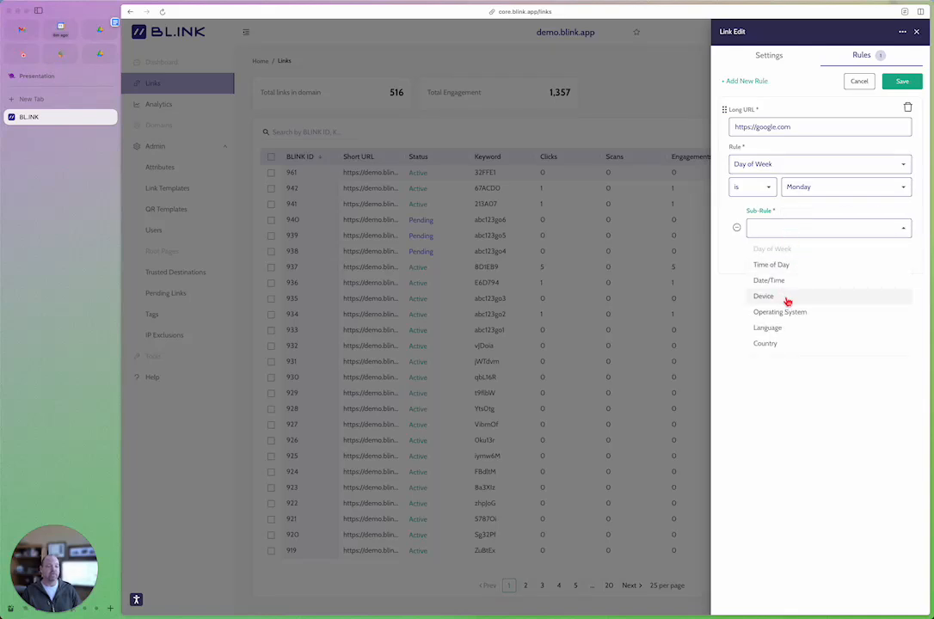
{"action": "left_click", "coordinate": [787, 297]}
{"action": "left_click", "coordinate": [813, 250]}
{"action": "left_click", "coordinate": [827, 286]}
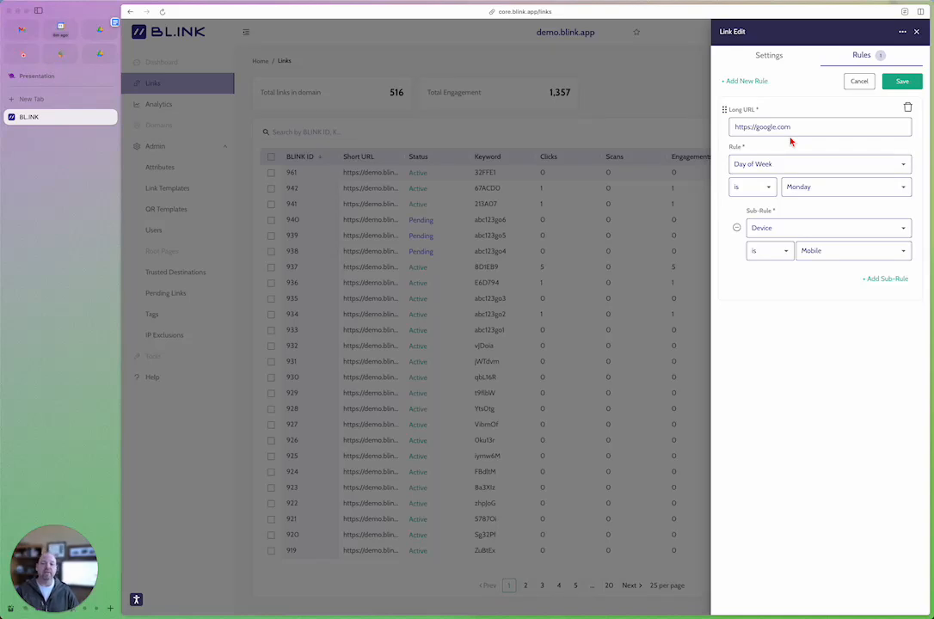
{"action": "left_click", "coordinate": [738, 82]}
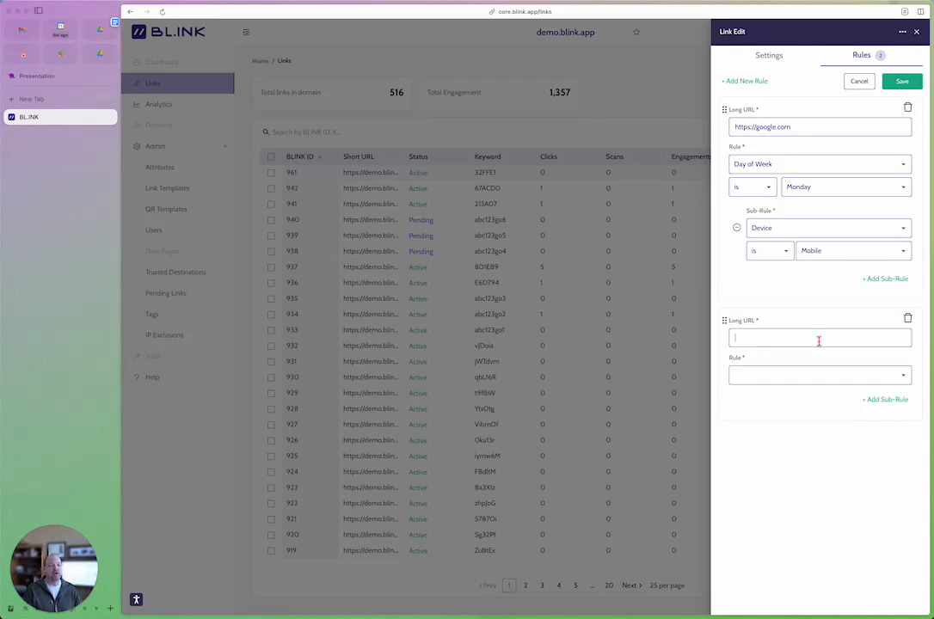
{"action": "type", "text": "https://yahoo.com"}
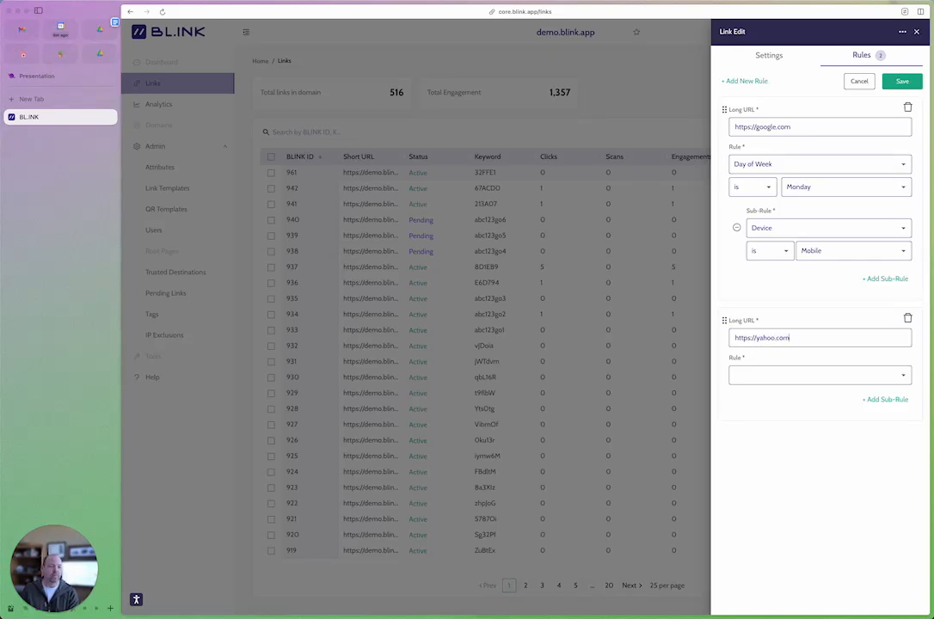
{"action": "left_click", "coordinate": [826, 378]}
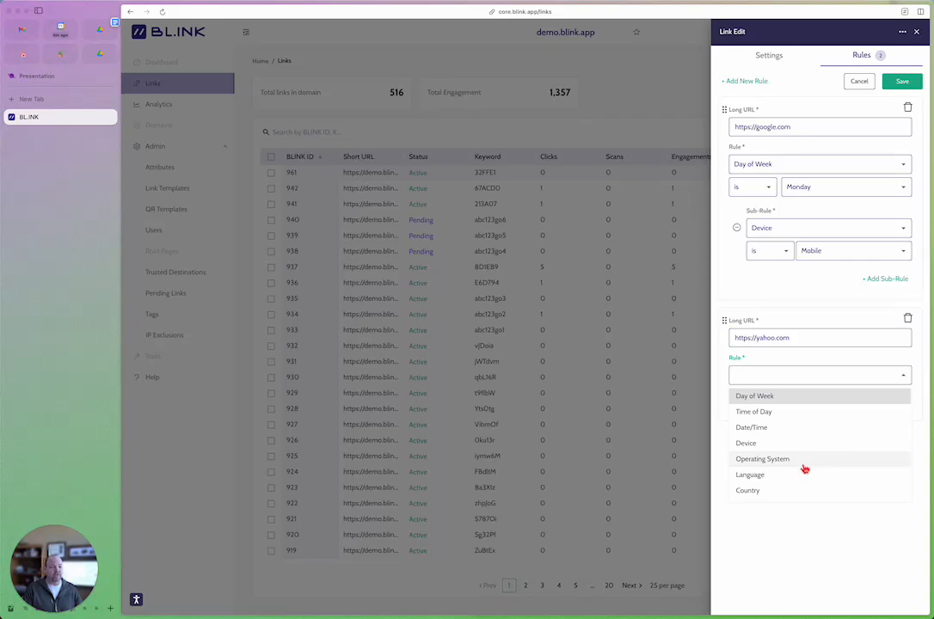
{"action": "left_click", "coordinate": [788, 491]}
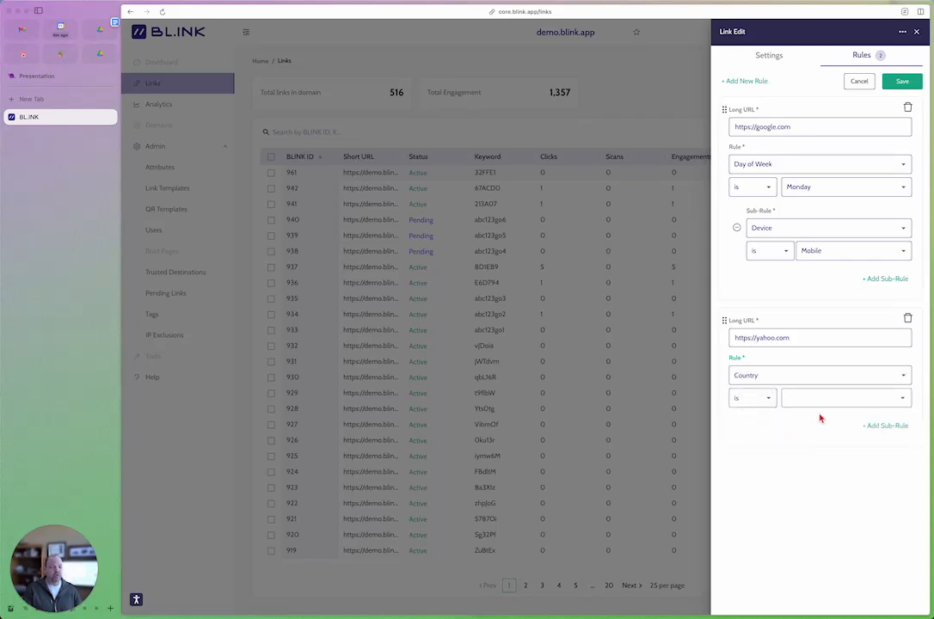
{"action": "left_click", "coordinate": [817, 398]}
{"action": "scroll", "coordinate": [826, 379], "scroll_direction": "down", "scroll_amount": 2}
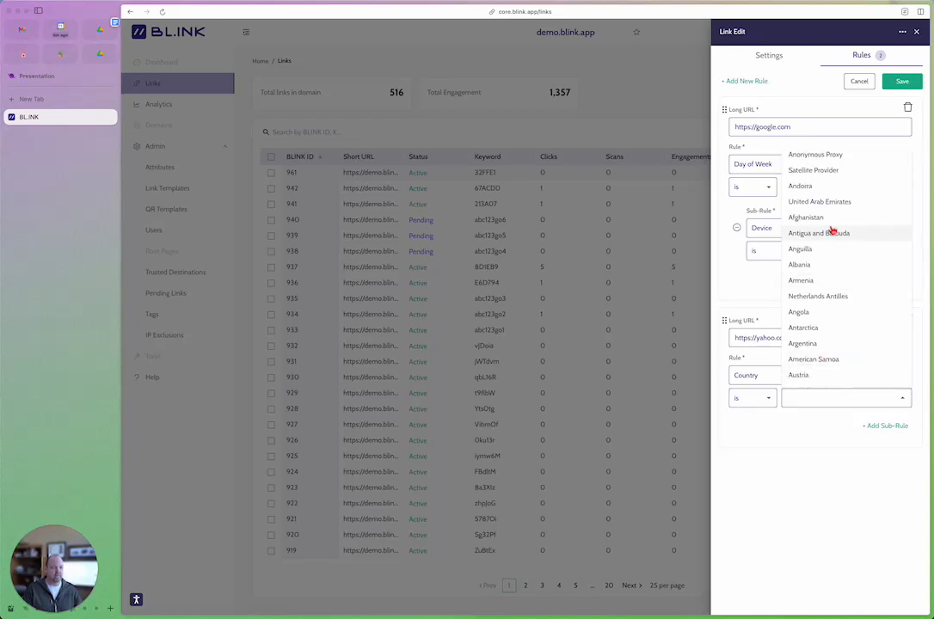
{"action": "scroll", "coordinate": [845, 273], "scroll_direction": "down", "scroll_amount": 1}
{"action": "scroll", "coordinate": [849, 317], "scroll_direction": "down", "scroll_amount": 1}
{"action": "left_click", "coordinate": [845, 328]}
Step: Add a sub-rule to the Australia rule requiring that Operating System is iOS, and try to save the rules
{"action": "left_click", "coordinate": [887, 427]}
{"action": "left_click", "coordinate": [778, 441]}
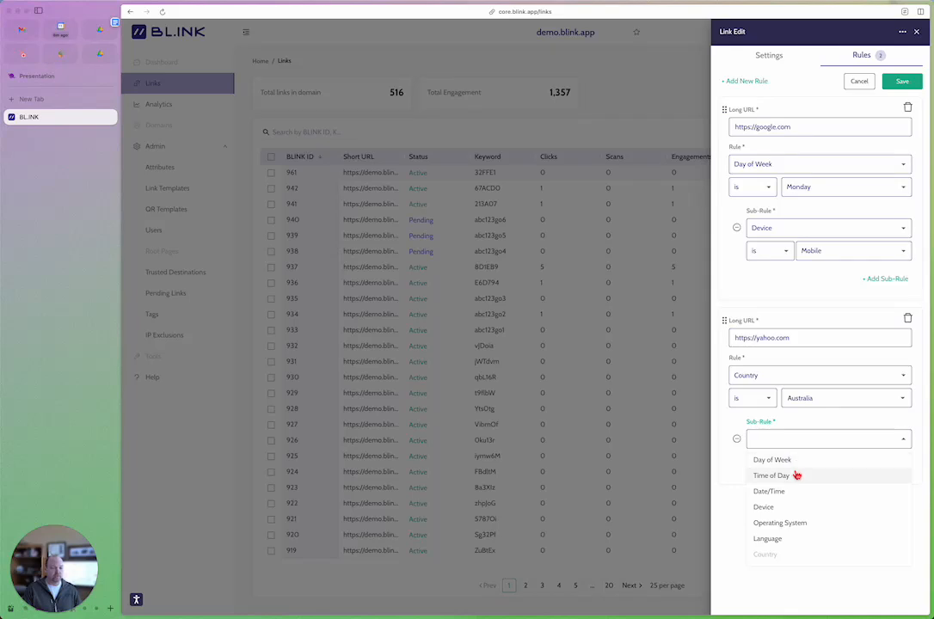
{"action": "left_click", "coordinate": [780, 524]}
{"action": "left_click", "coordinate": [830, 463]}
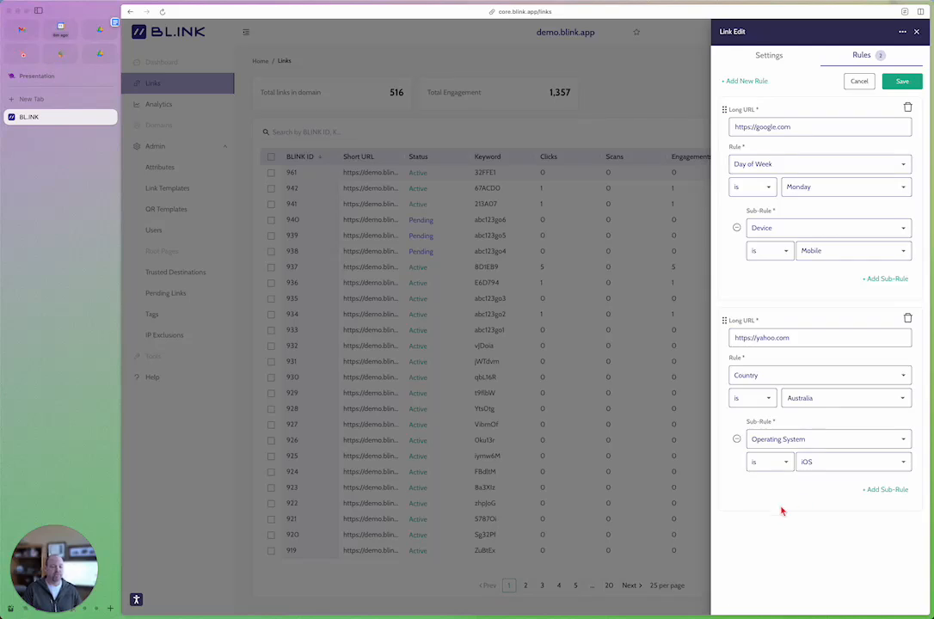
{"action": "left_click_drag", "start_coordinate": [724, 320], "coordinate": [796, 249]}
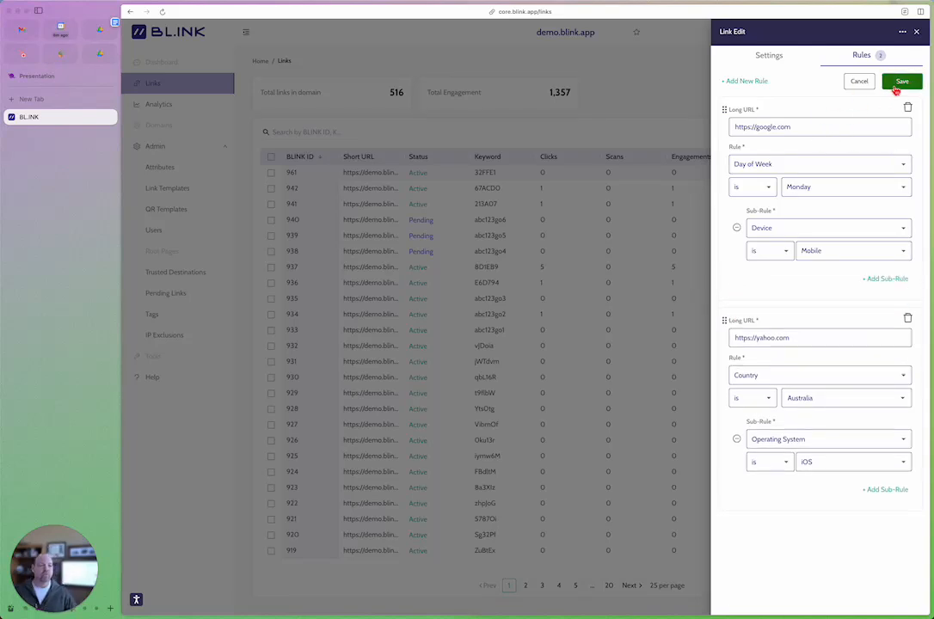
{"action": "left_click", "coordinate": [896, 89]}
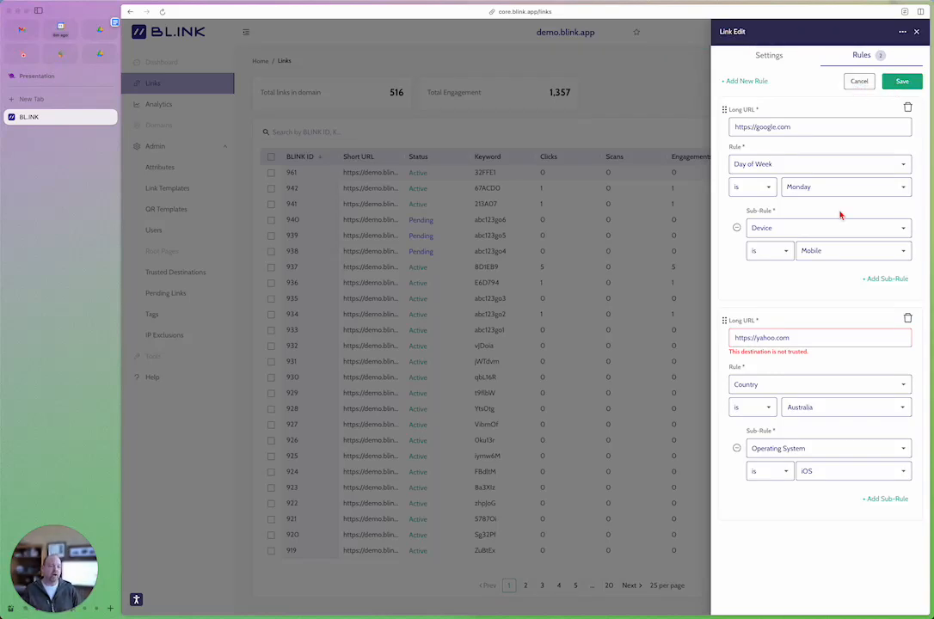
{"action": "double_click", "coordinate": [764, 338]}
{"action": "type", "text": "google"}
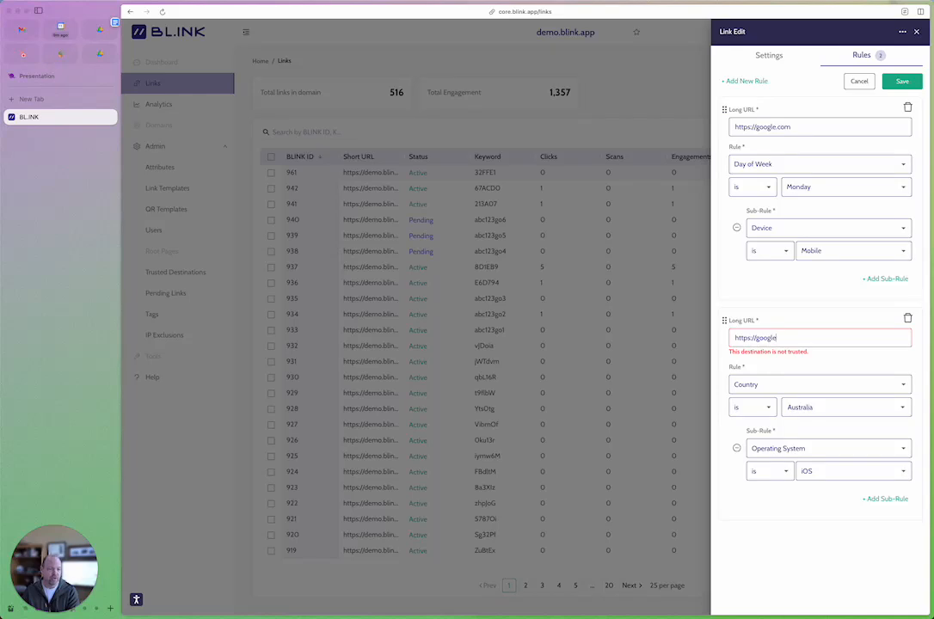
{"action": "type", "text": ".com/test"}
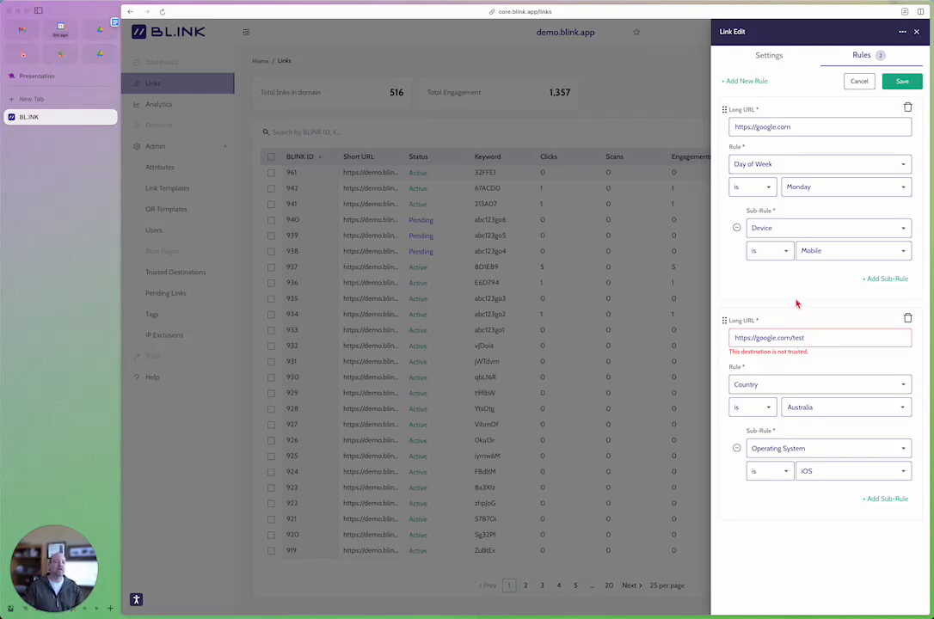
{"action": "left_click", "coordinate": [901, 83]}
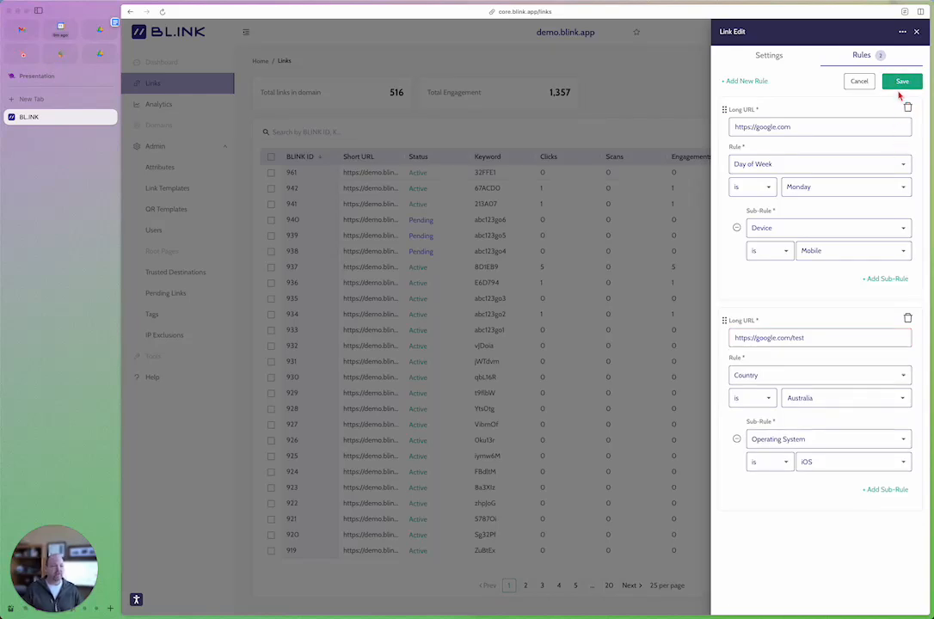
{"action": "left_click", "coordinate": [903, 82]}
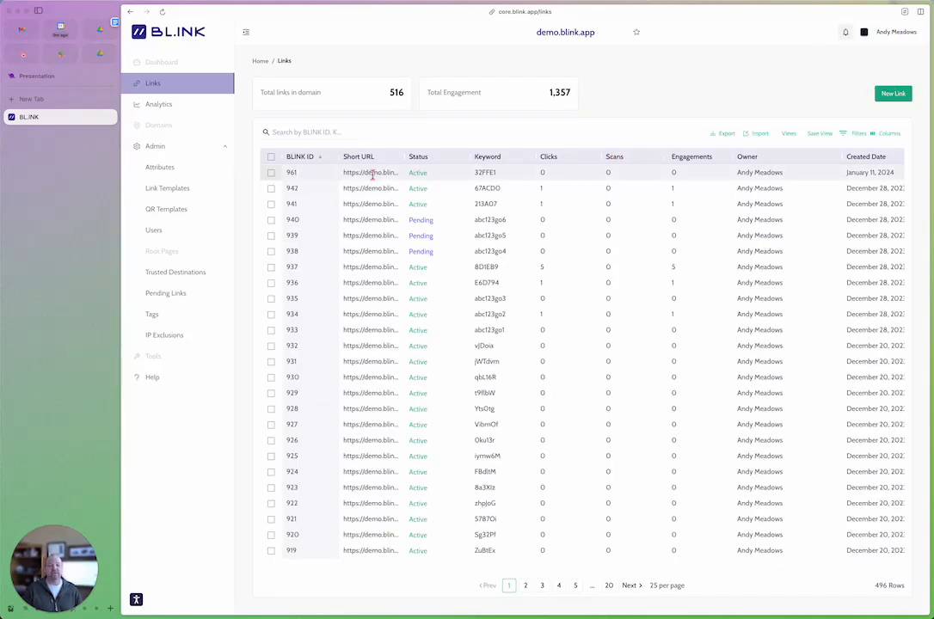
Step: Reopen the newest link's details and review its saved redirect rules, returning to its settings
{"action": "left_click", "coordinate": [373, 173]}
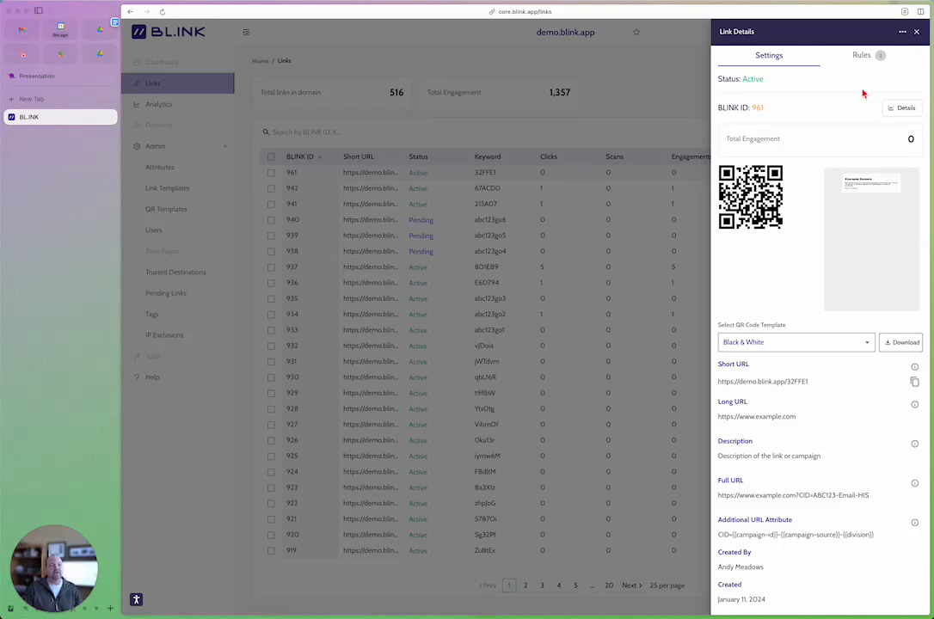
{"action": "left_click", "coordinate": [859, 56]}
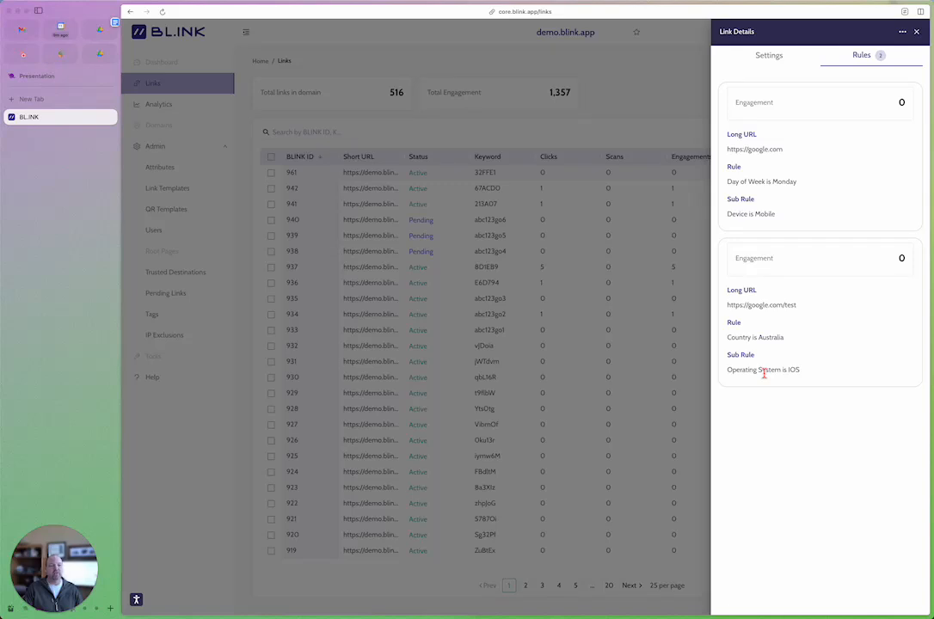
{"action": "left_click", "coordinate": [771, 57]}
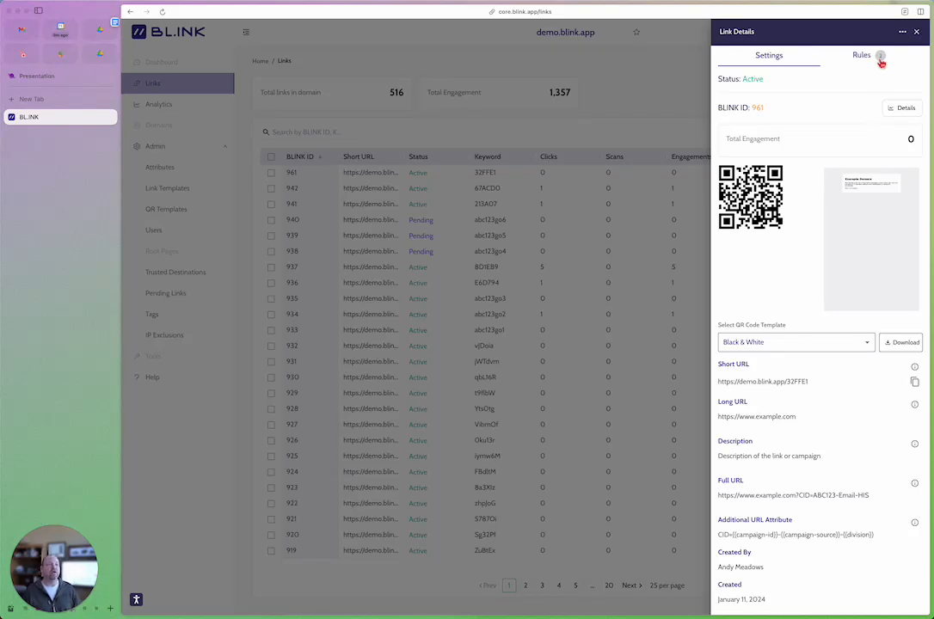
Step: Start generating variants of this link and add Display, Social and Paid as extra Campaign Source values
{"action": "left_click", "coordinate": [902, 32]}
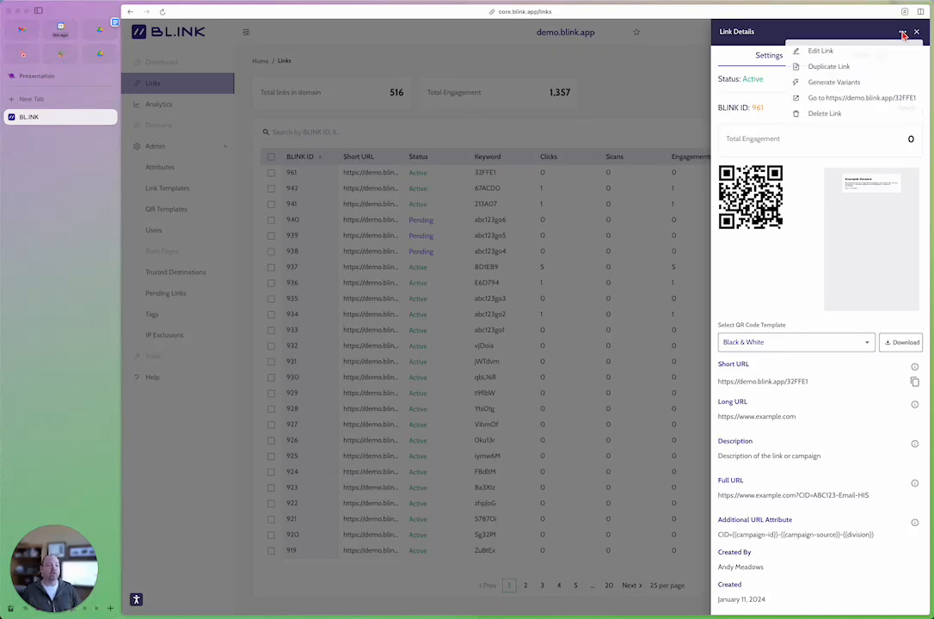
{"action": "left_click", "coordinate": [833, 83]}
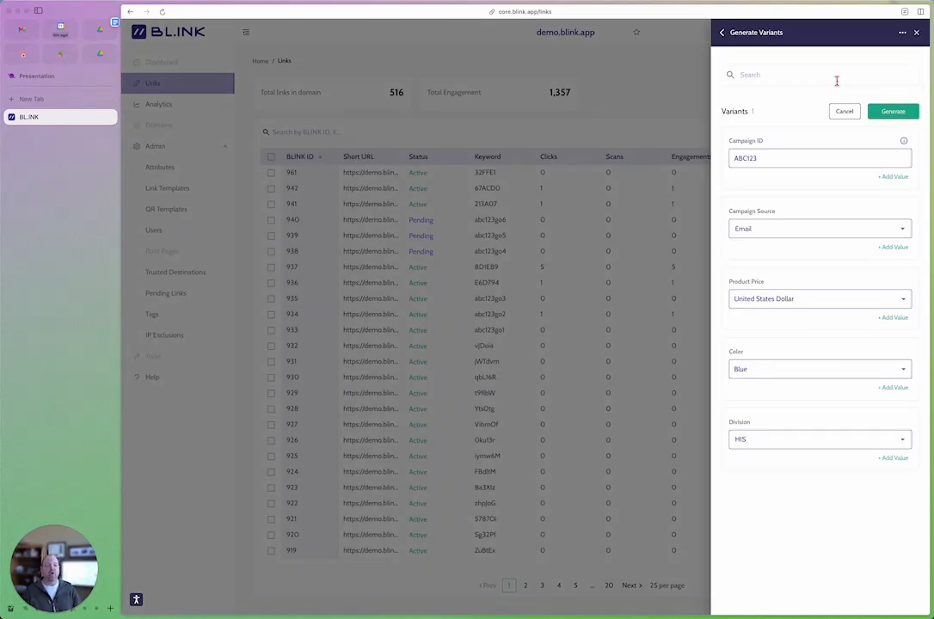
{"action": "left_click", "coordinate": [892, 248]}
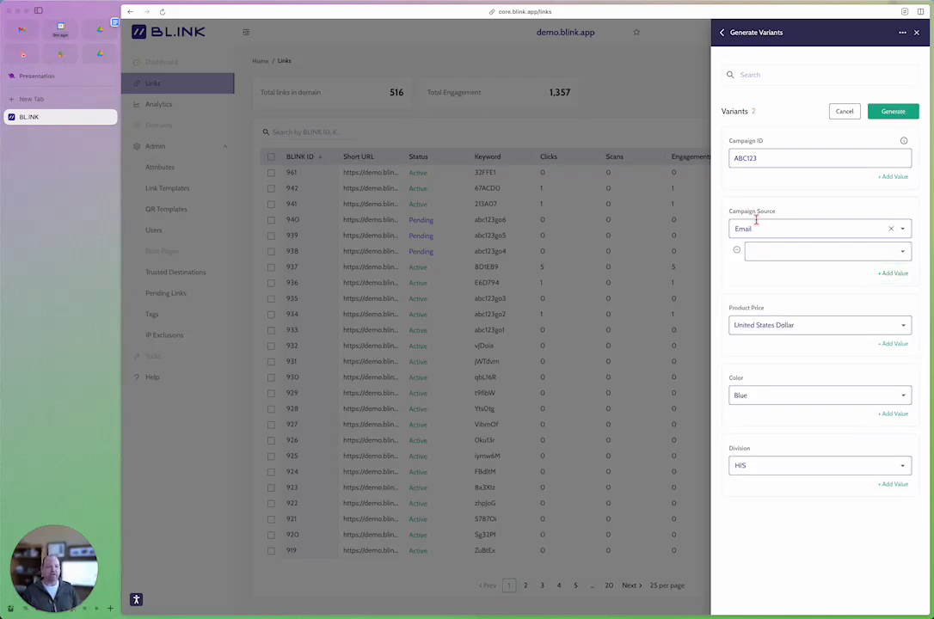
{"action": "left_click", "coordinate": [893, 271]}
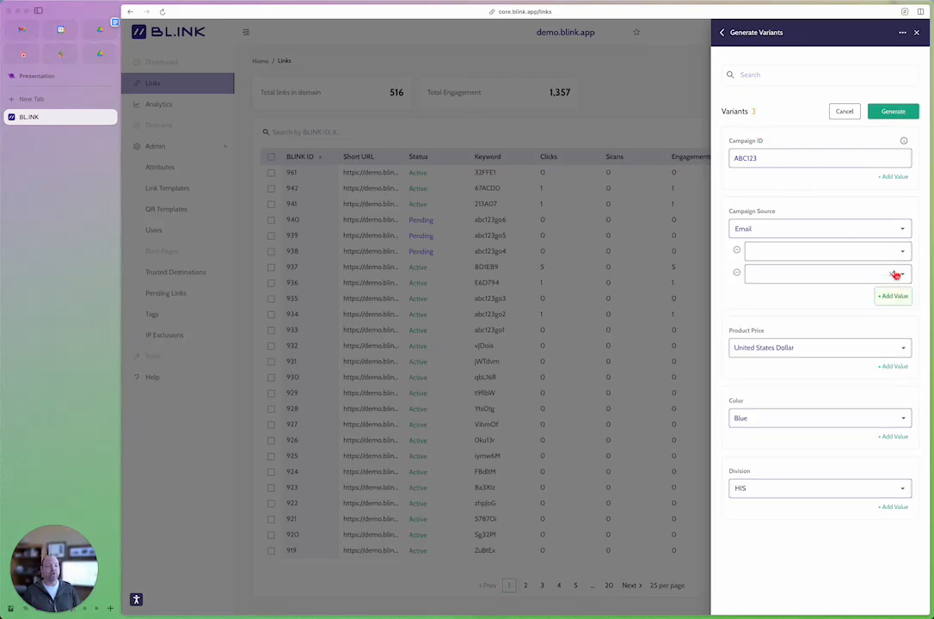
{"action": "left_click", "coordinate": [763, 252]}
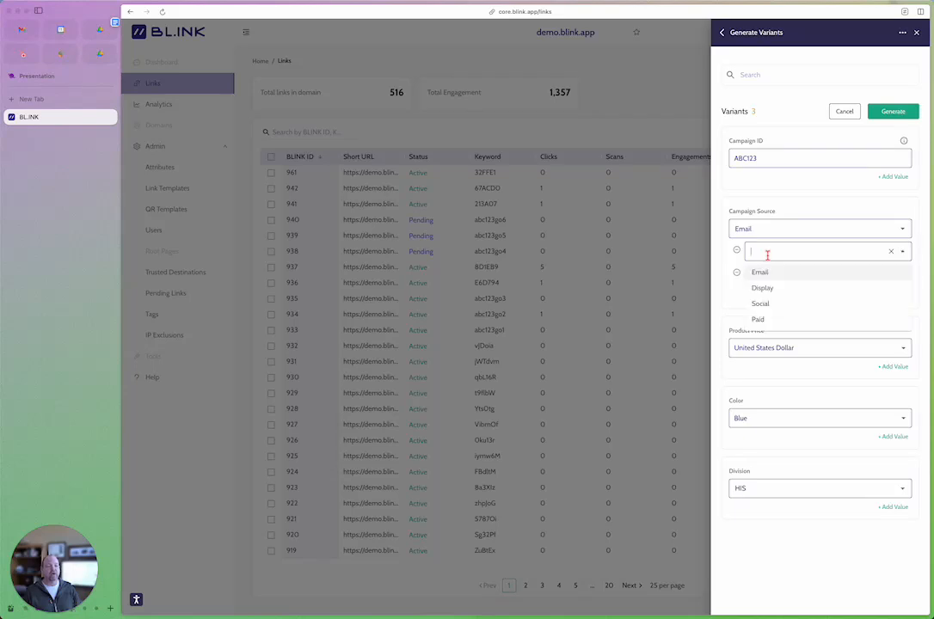
{"action": "left_click", "coordinate": [774, 292]}
{"action": "left_click", "coordinate": [787, 274]}
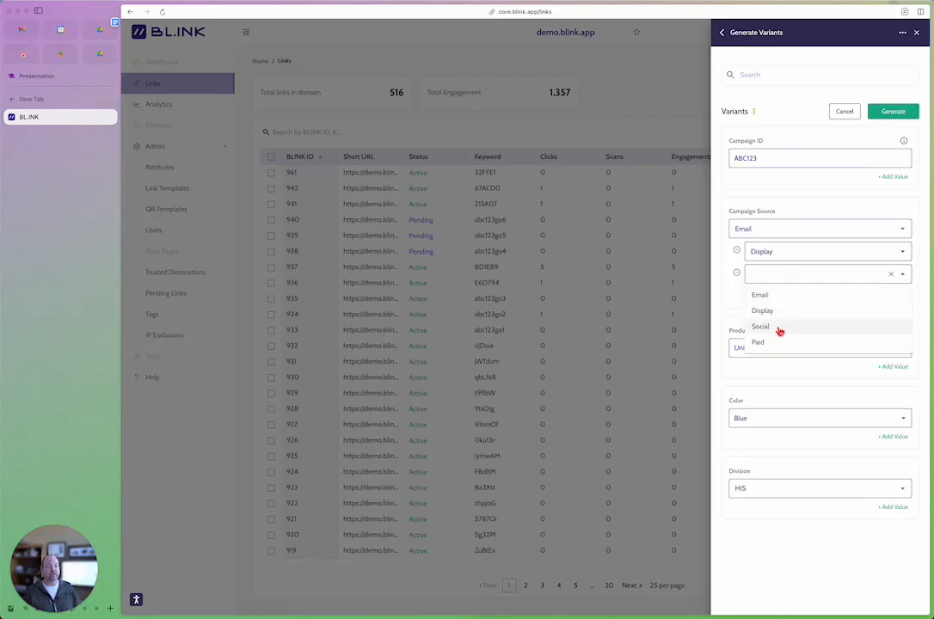
{"action": "left_click", "coordinate": [778, 329]}
{"action": "left_click", "coordinate": [889, 298]}
{"action": "left_click", "coordinate": [805, 298]}
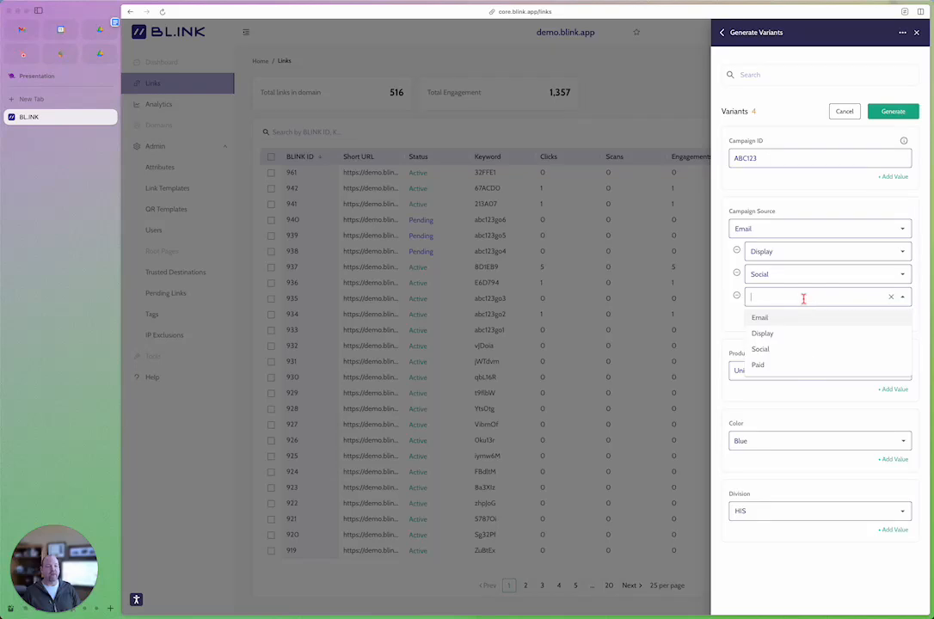
{"action": "left_click", "coordinate": [792, 366]}
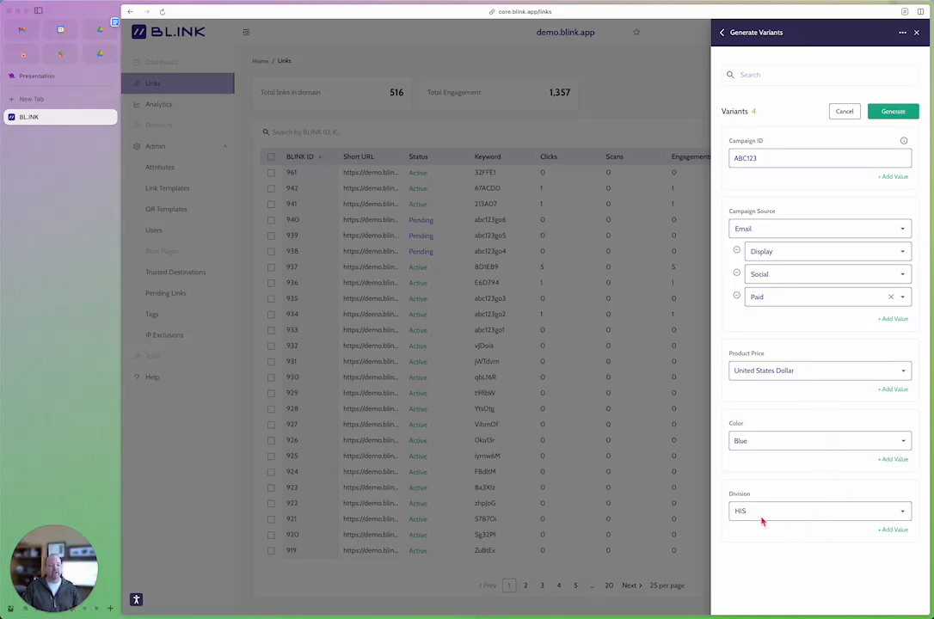
Step: Add OCSD as a second Division value and generate all the listed link variants
{"action": "left_click", "coordinate": [894, 531]}
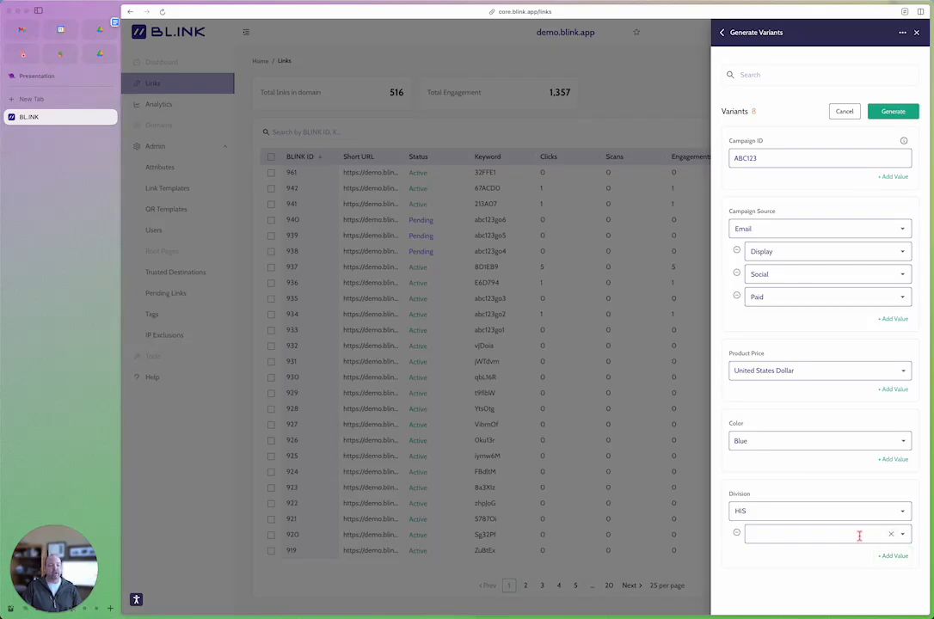
{"action": "left_click", "coordinate": [892, 535]}
{"action": "left_click", "coordinate": [767, 555]}
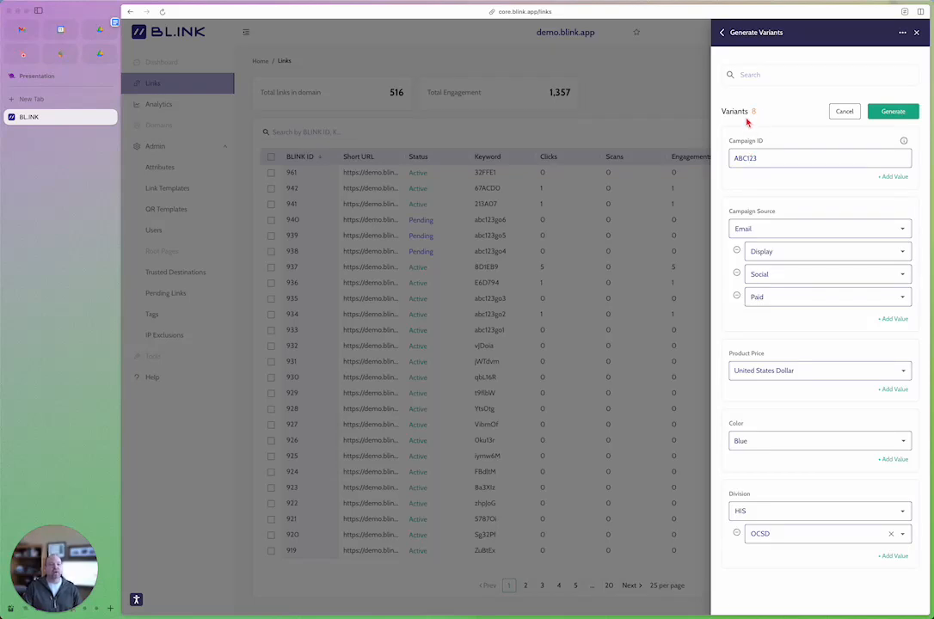
{"action": "left_click", "coordinate": [892, 112]}
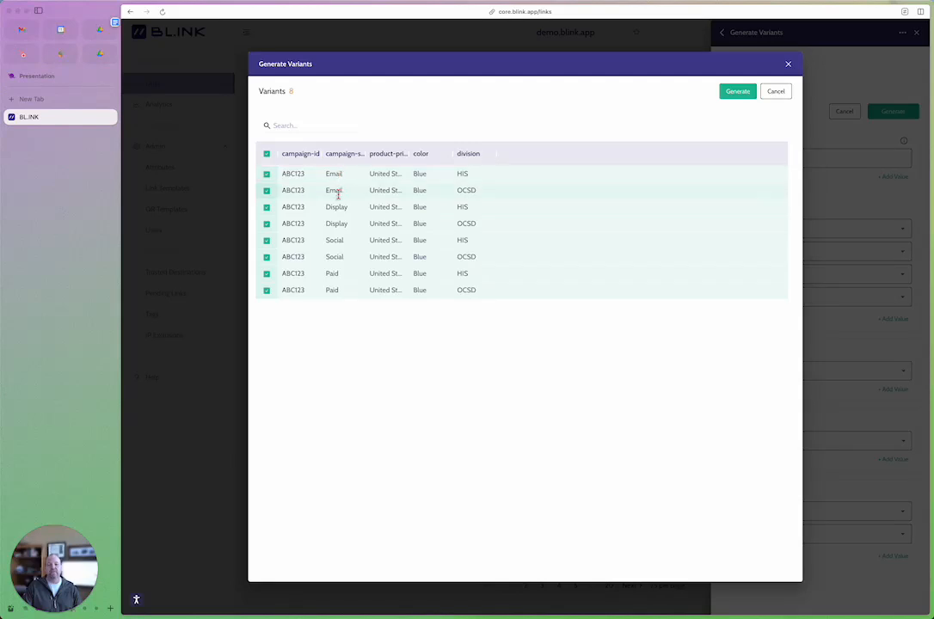
{"action": "left_click", "coordinate": [731, 92]}
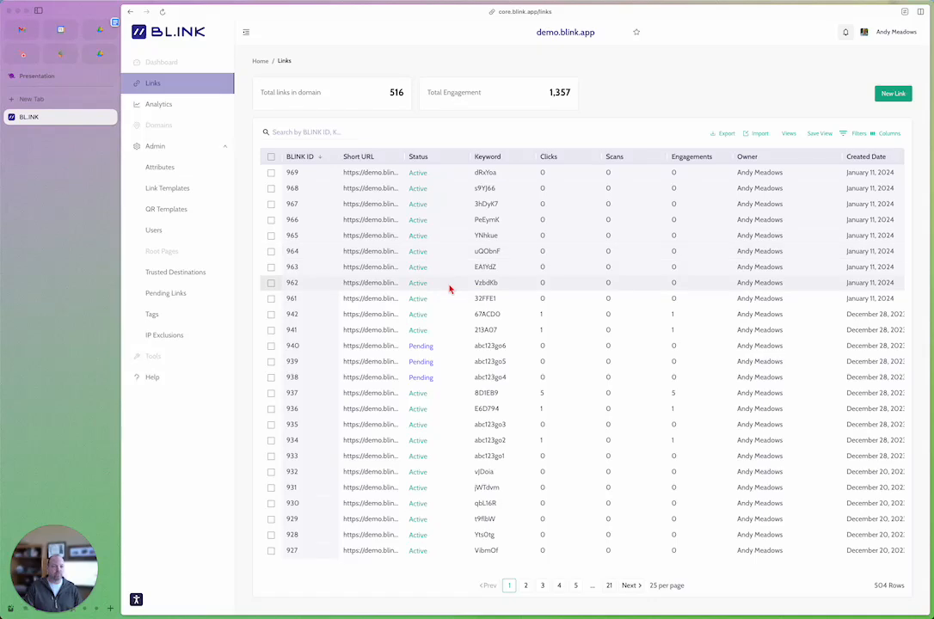
Step: Check the Variant of column for the new links, and view the list of trusted destinations
{"action": "scroll", "coordinate": [482, 277], "scroll_direction": "right", "scroll_amount": 3}
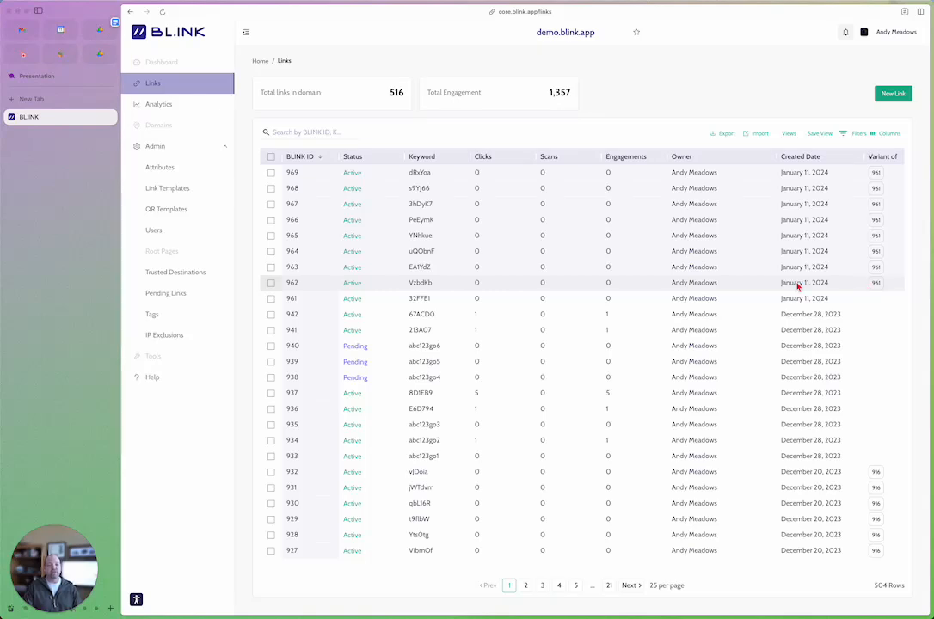
{"action": "scroll", "coordinate": [560, 288], "scroll_direction": "left", "scroll_amount": 1}
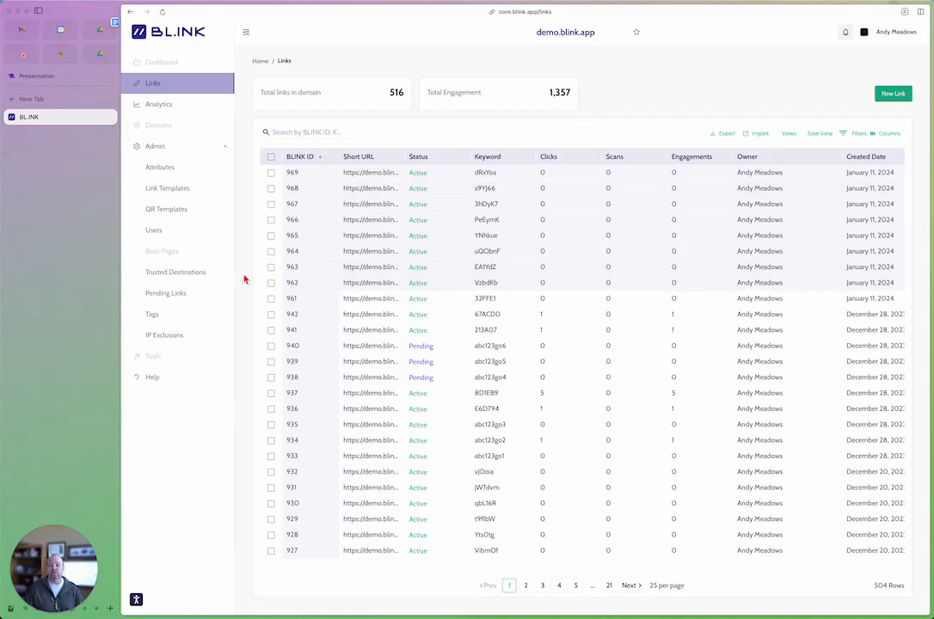
{"action": "left_click", "coordinate": [188, 278]}
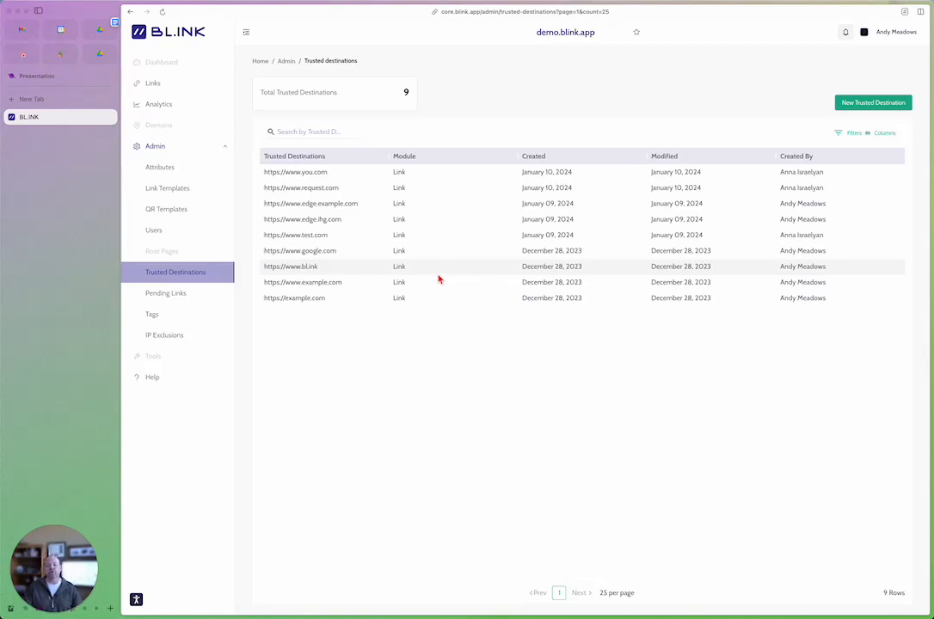
Step: View the analytics overview, examining the daily engagement chart and the top links tables
{"action": "left_click", "coordinate": [174, 108]}
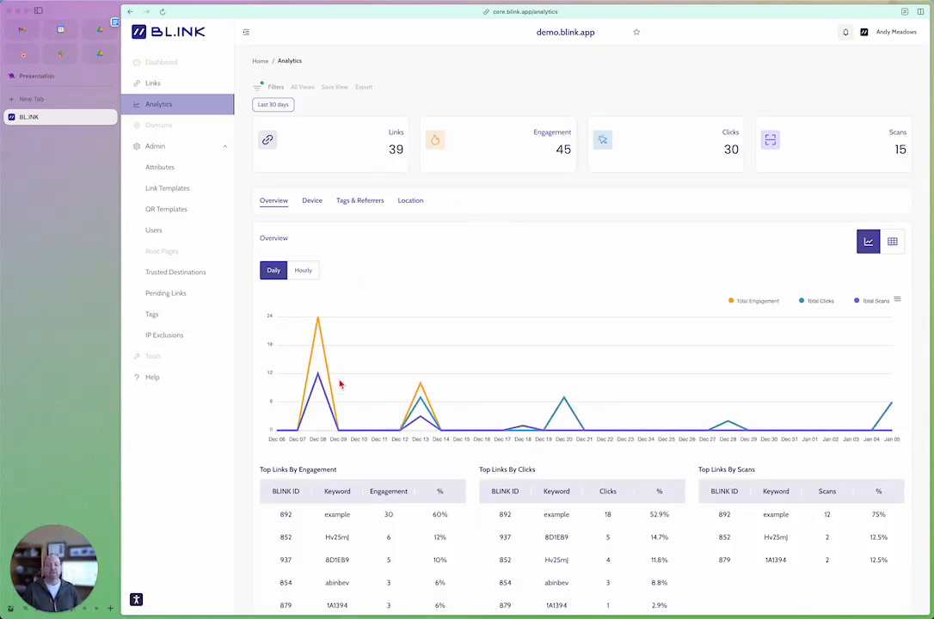
{"action": "mouse_move", "coordinate": [313, 328]}
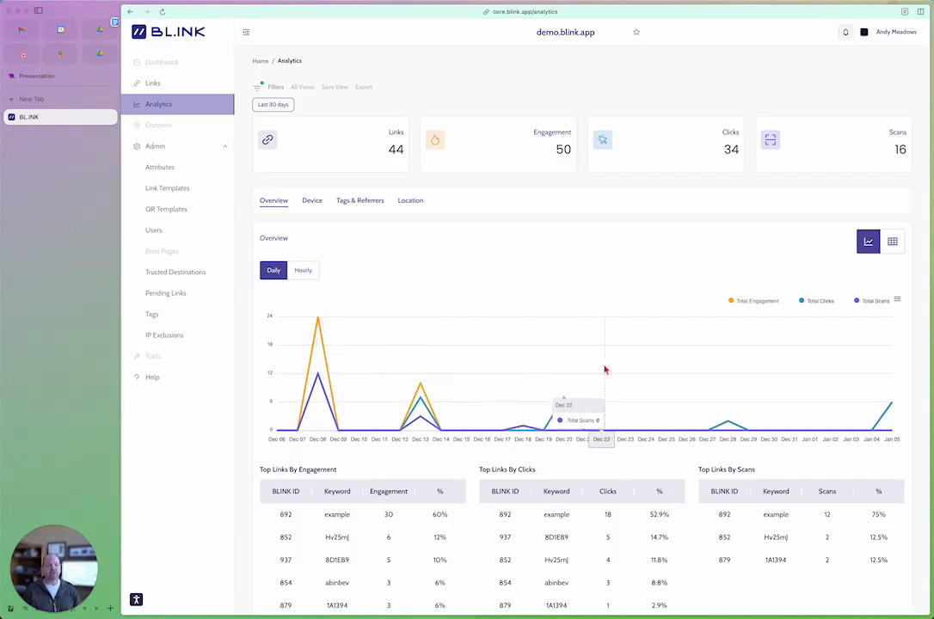
{"action": "scroll", "coordinate": [750, 350], "scroll_direction": "down", "scroll_amount": 1}
{"action": "scroll", "coordinate": [750, 350], "scroll_direction": "down", "scroll_amount": 2}
{"action": "scroll", "coordinate": [628, 284], "scroll_direction": "up", "scroll_amount": 3}
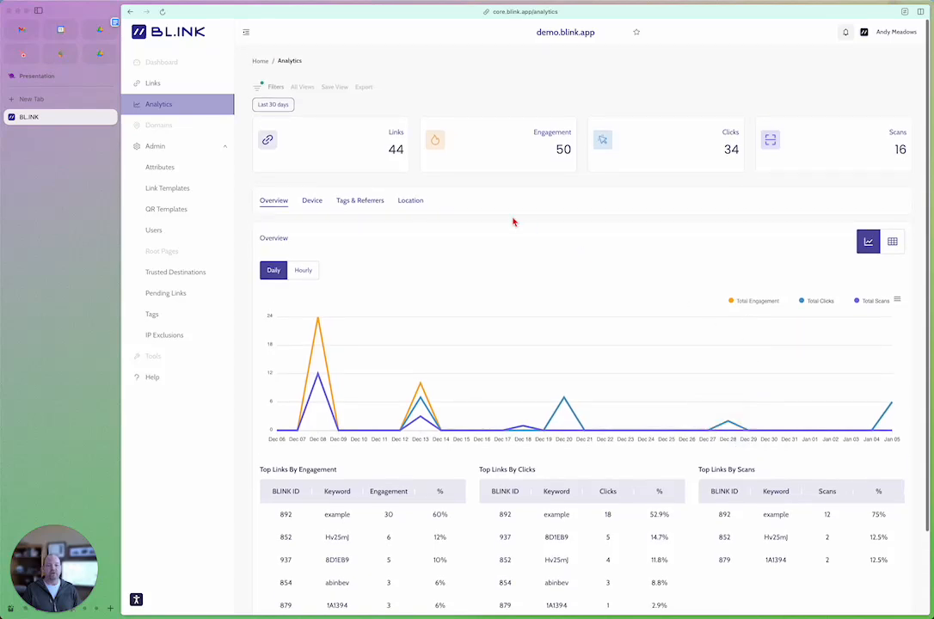
Step: Check which timeframe options the analytics filters offer, leaving the current timeframe in place
{"action": "left_click", "coordinate": [273, 105]}
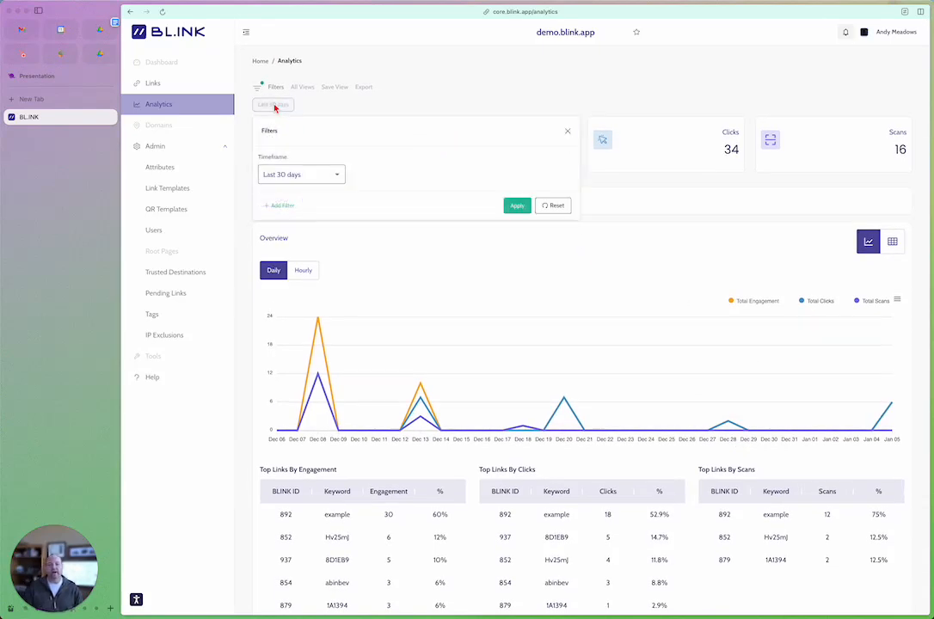
{"action": "left_click", "coordinate": [295, 178]}
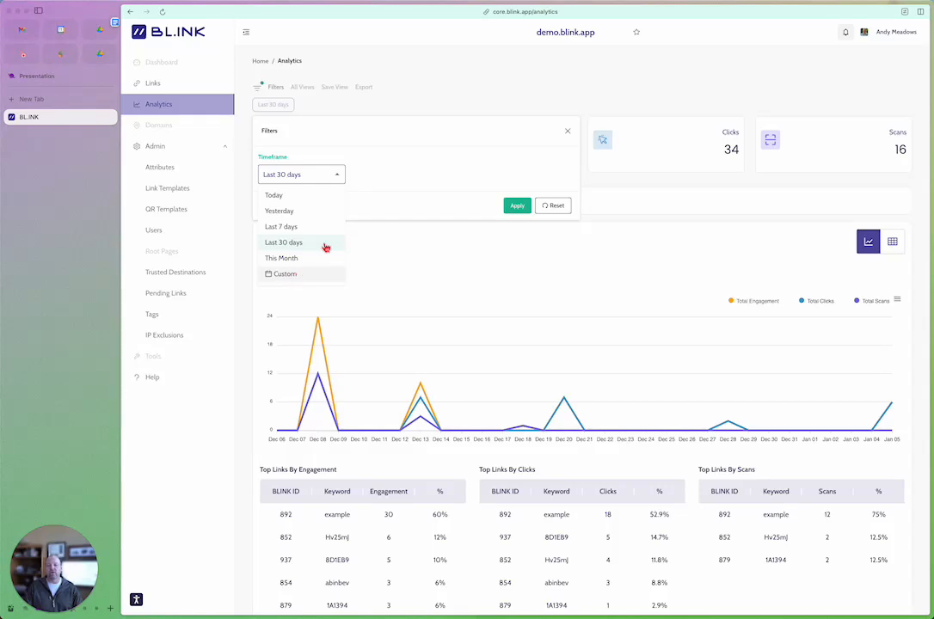
{"action": "left_click", "coordinate": [382, 137]}
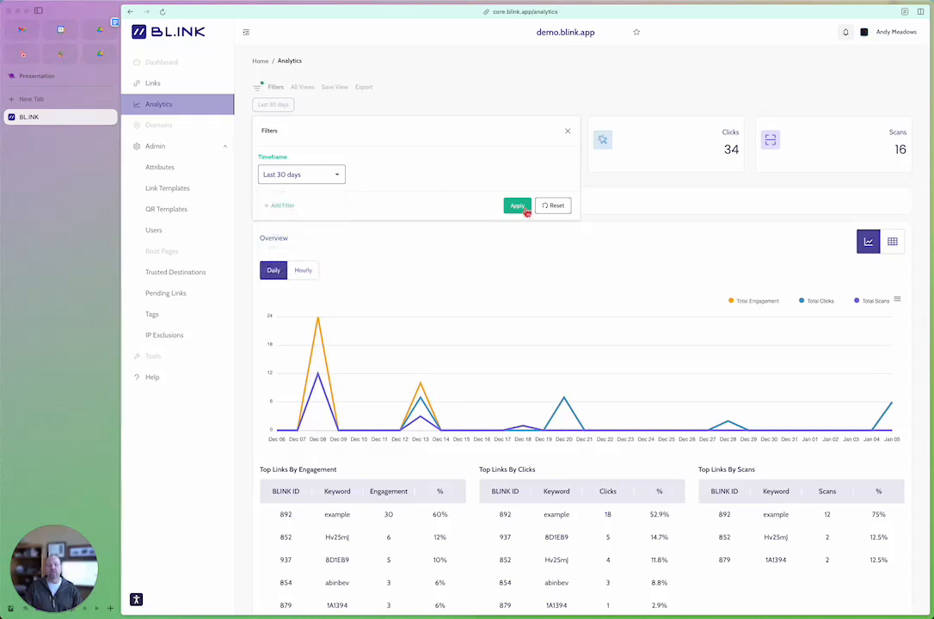
{"action": "left_click", "coordinate": [568, 134]}
Step: Look through the attributes available for an additional analytics filter, and close the filters without applying one
{"action": "left_click", "coordinate": [271, 90]}
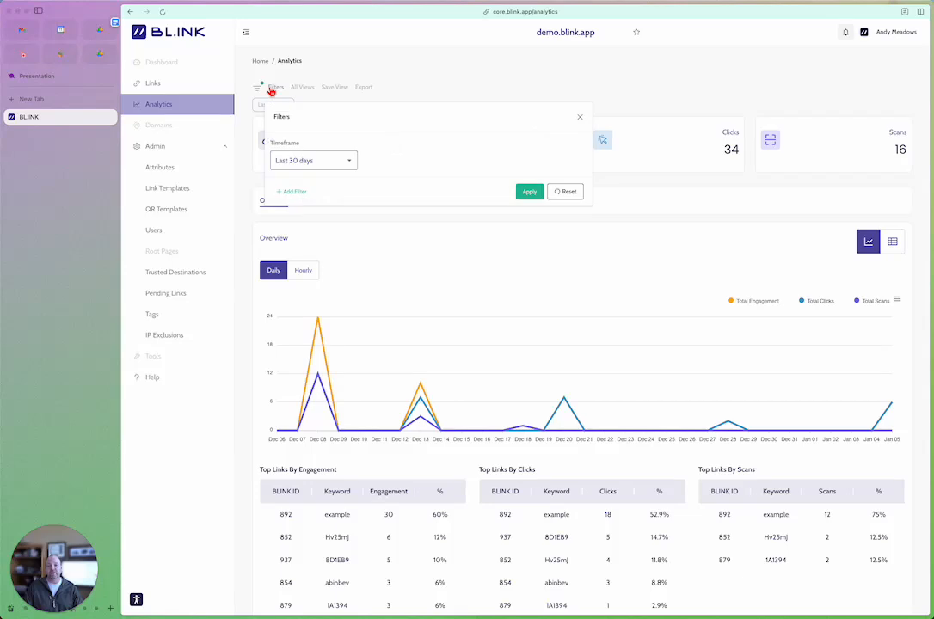
{"action": "left_click", "coordinate": [291, 191]}
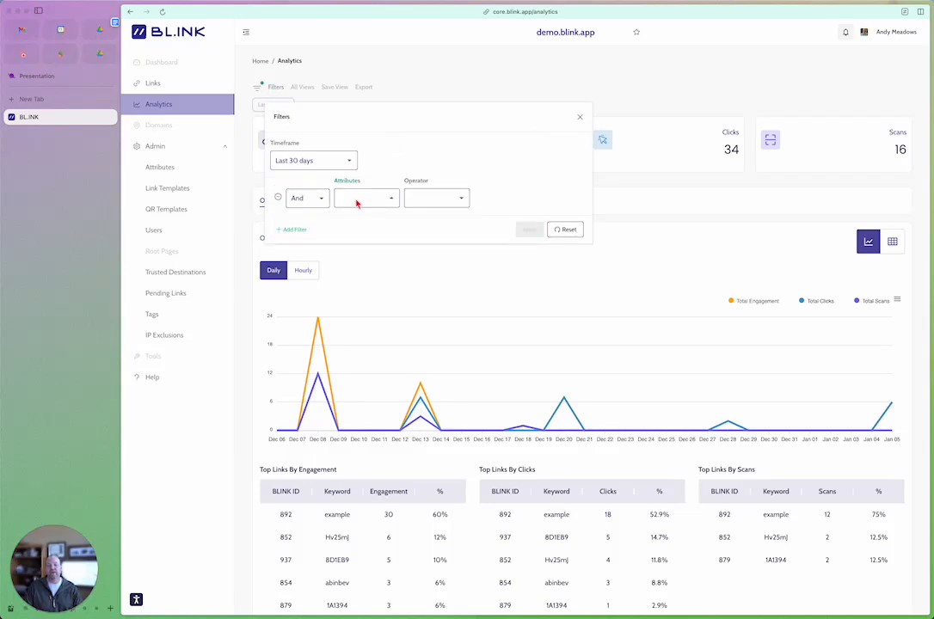
{"action": "left_click", "coordinate": [357, 203]}
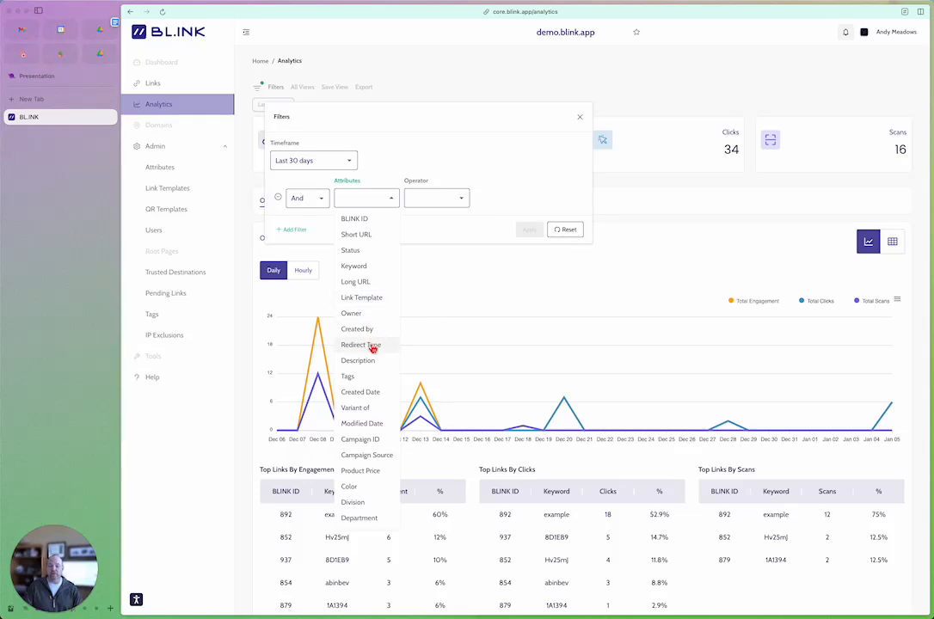
{"action": "left_click", "coordinate": [581, 119]}
{"action": "left_click", "coordinate": [581, 120]}
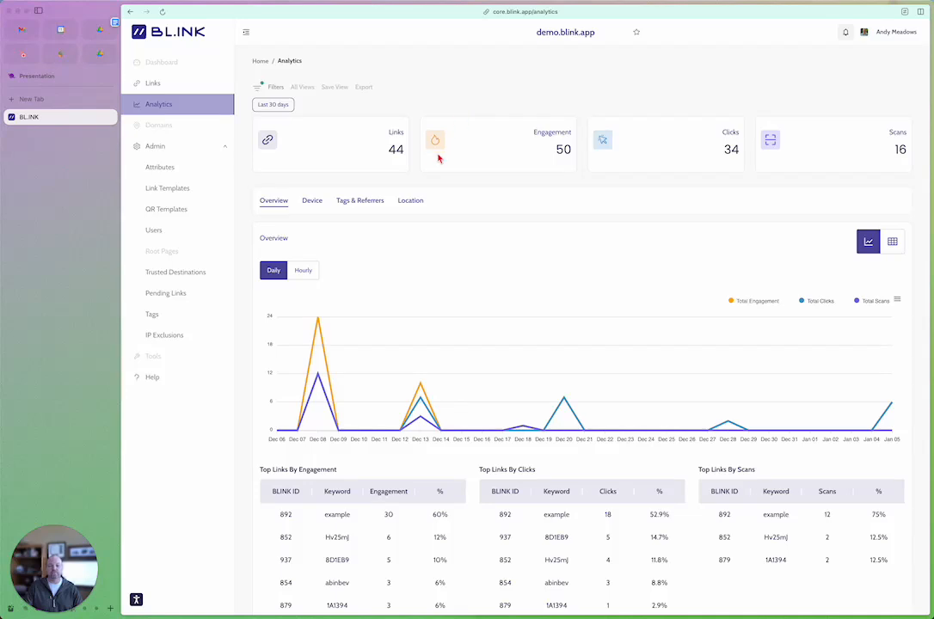
Step: View the Device, Tags & Referrers and Location analytics, examining the engagement map and the top countries and cities
{"action": "left_click", "coordinate": [310, 203]}
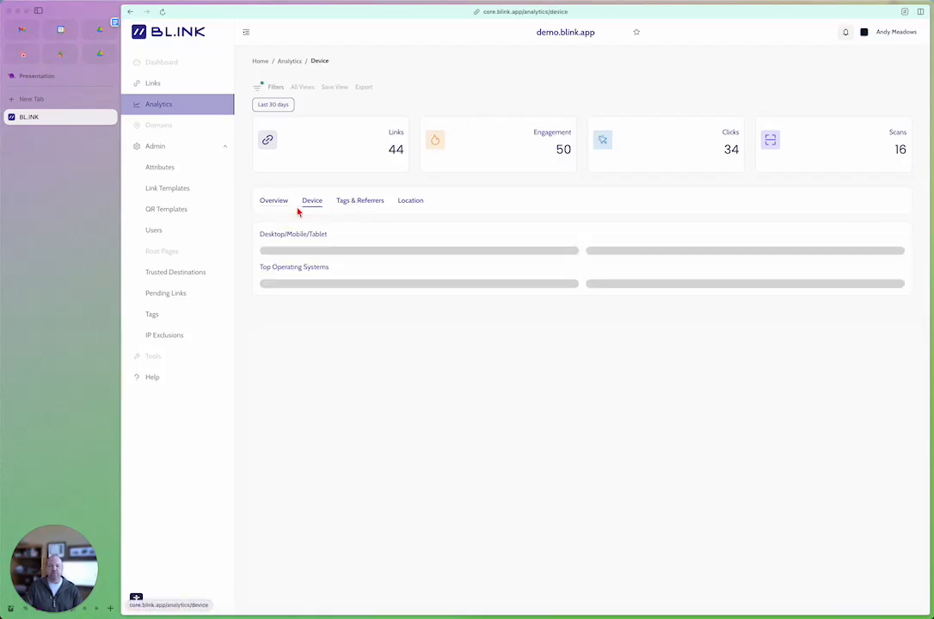
{"action": "left_click", "coordinate": [371, 204]}
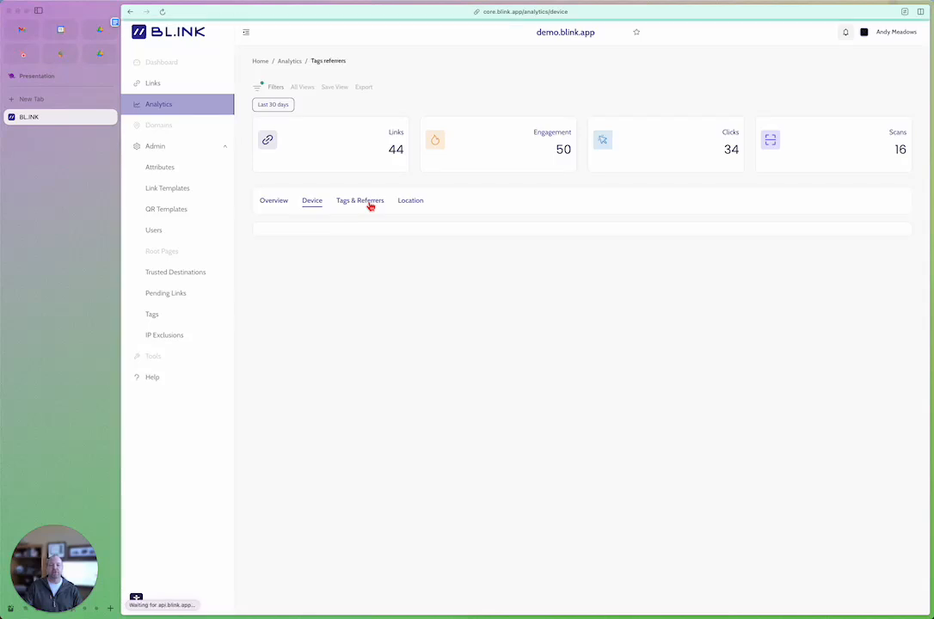
{"action": "left_click", "coordinate": [413, 203]}
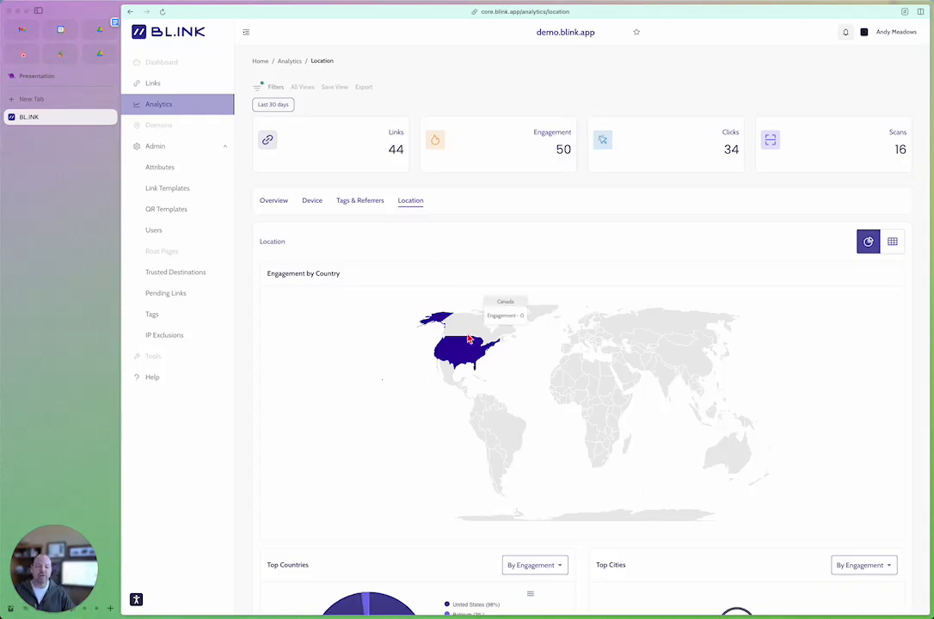
{"action": "scroll", "coordinate": [480, 400], "scroll_direction": "down", "scroll_amount": 3}
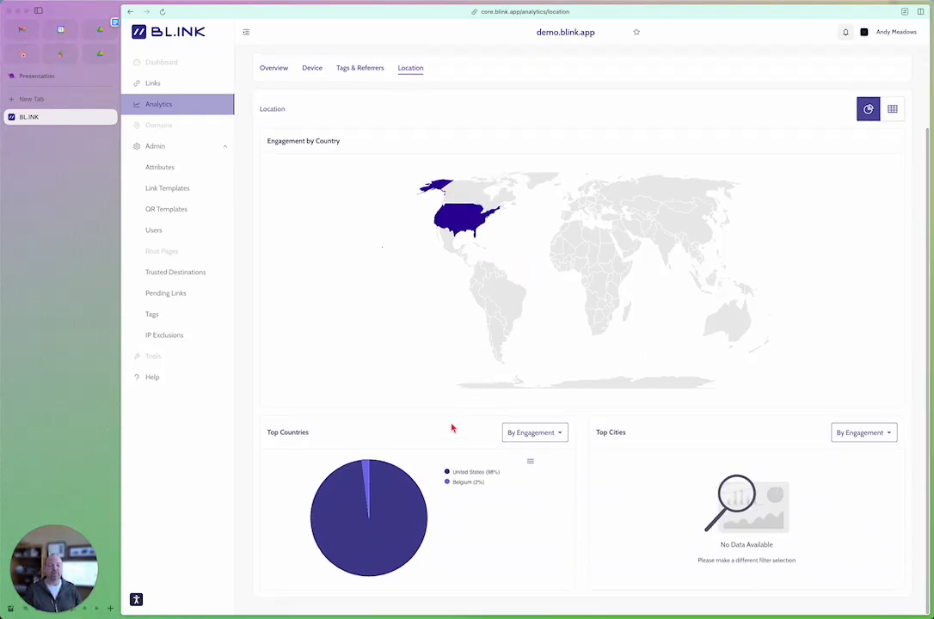
{"action": "scroll", "coordinate": [454, 453], "scroll_direction": "up", "scroll_amount": 3}
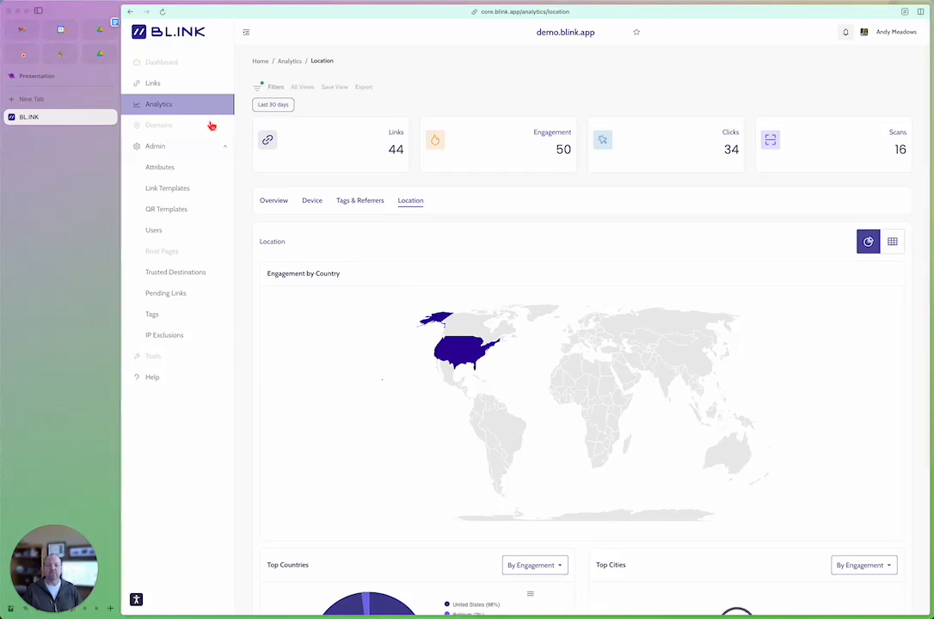
Step: View the detailed analytics of the link with BL.INK ID 937 and check its timeframe options
{"action": "left_click", "coordinate": [146, 82]}
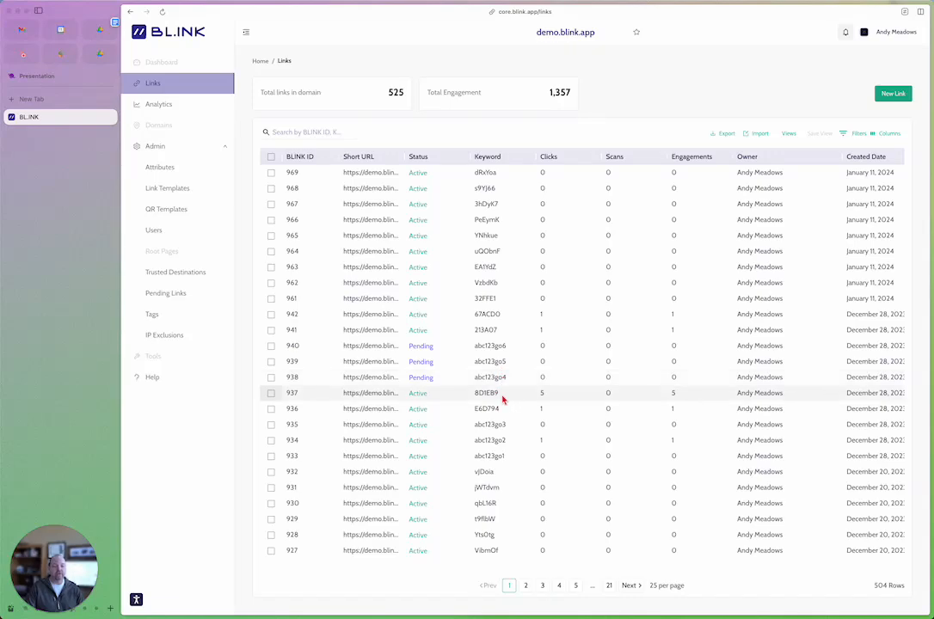
{"action": "left_click", "coordinate": [502, 398]}
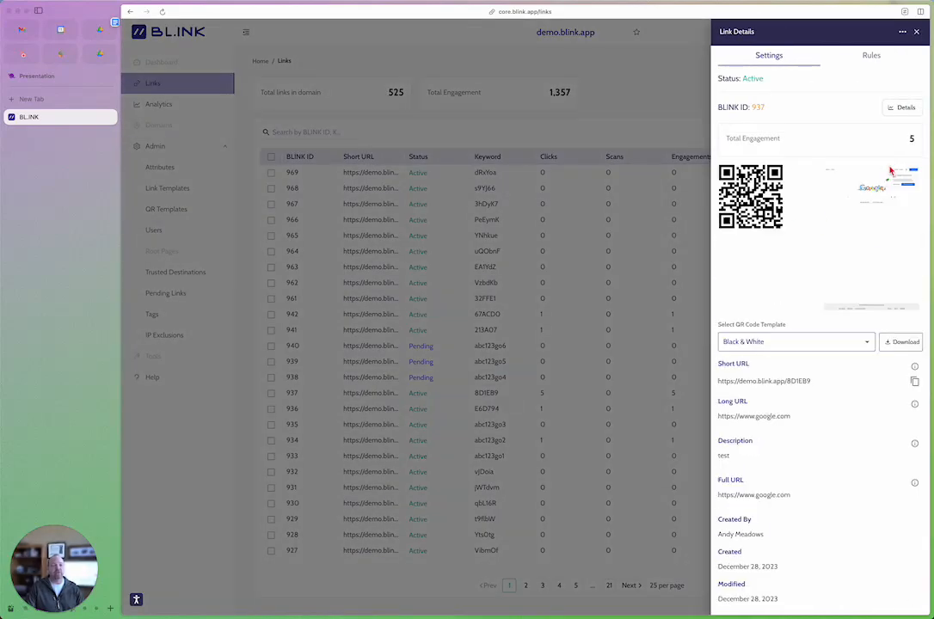
{"action": "left_click", "coordinate": [901, 107]}
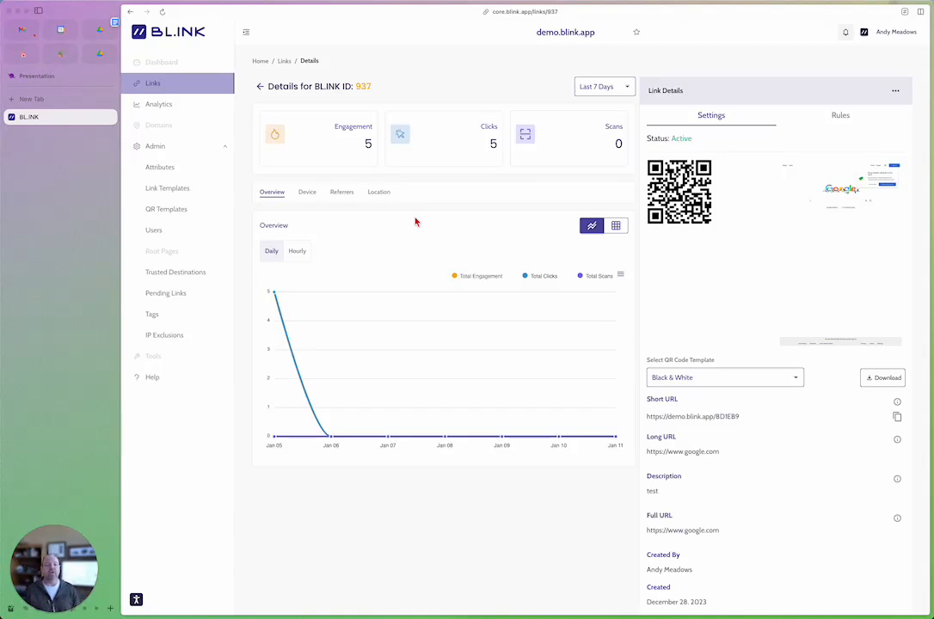
{"action": "left_click", "coordinate": [625, 91]}
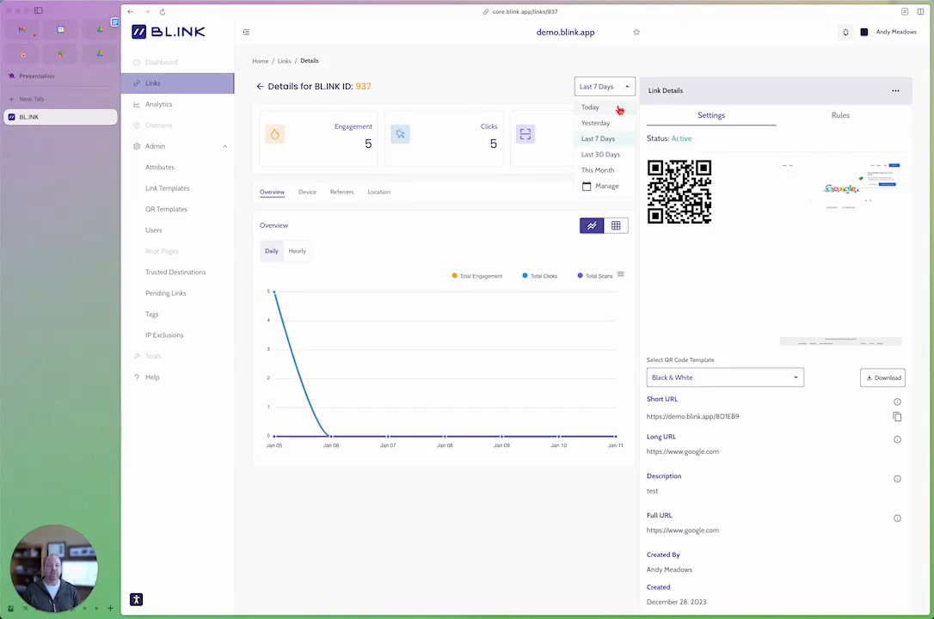
{"action": "left_click", "coordinate": [554, 87]}
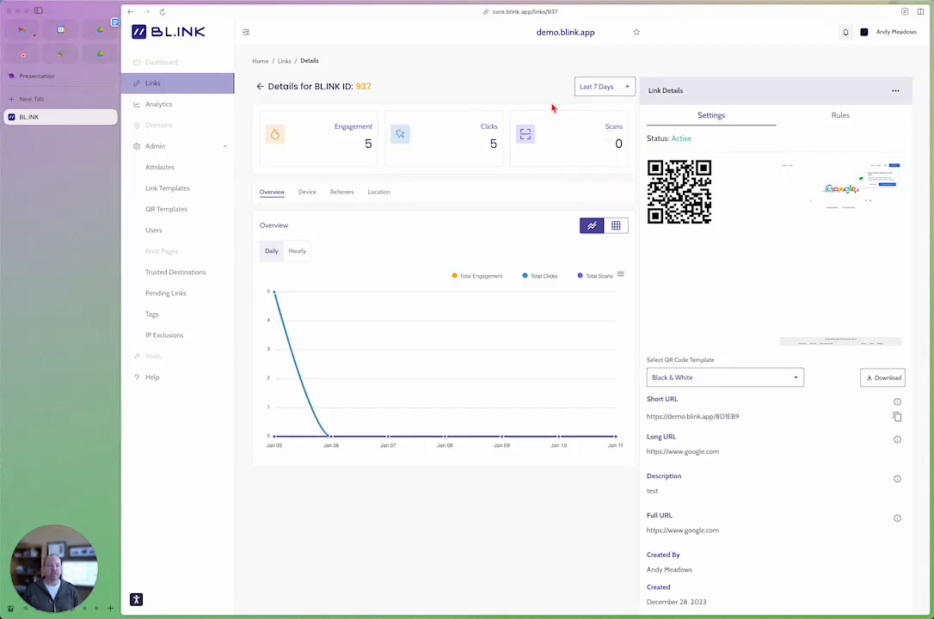